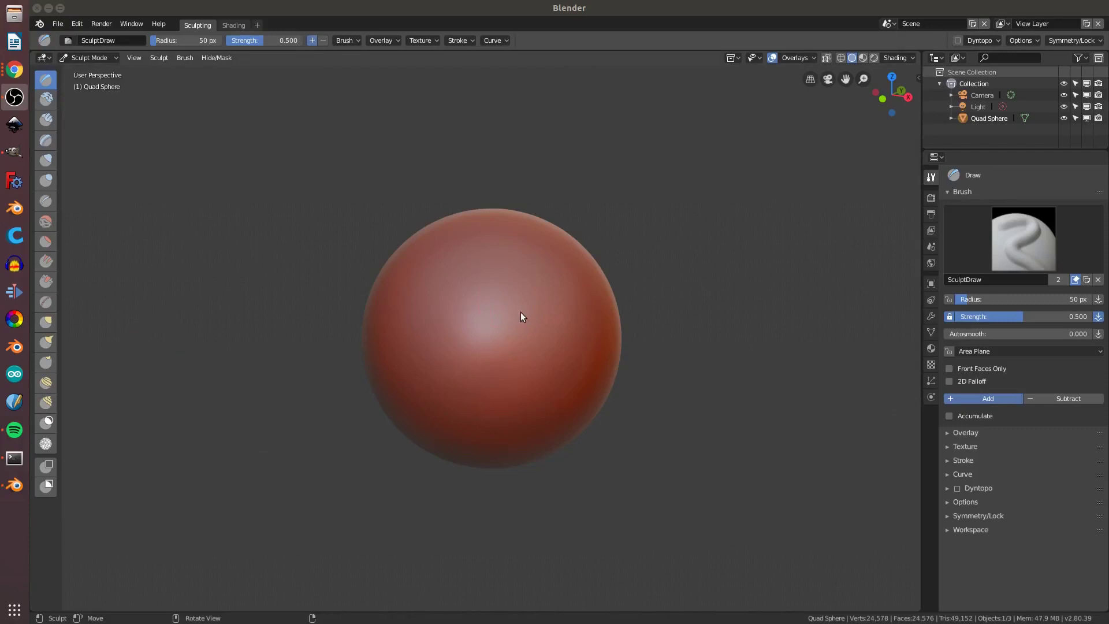
- Pull the sphere into a rough bird body with the Grab brush, then halve the brush size
key(g)
scroll(573, 327, down, 4)
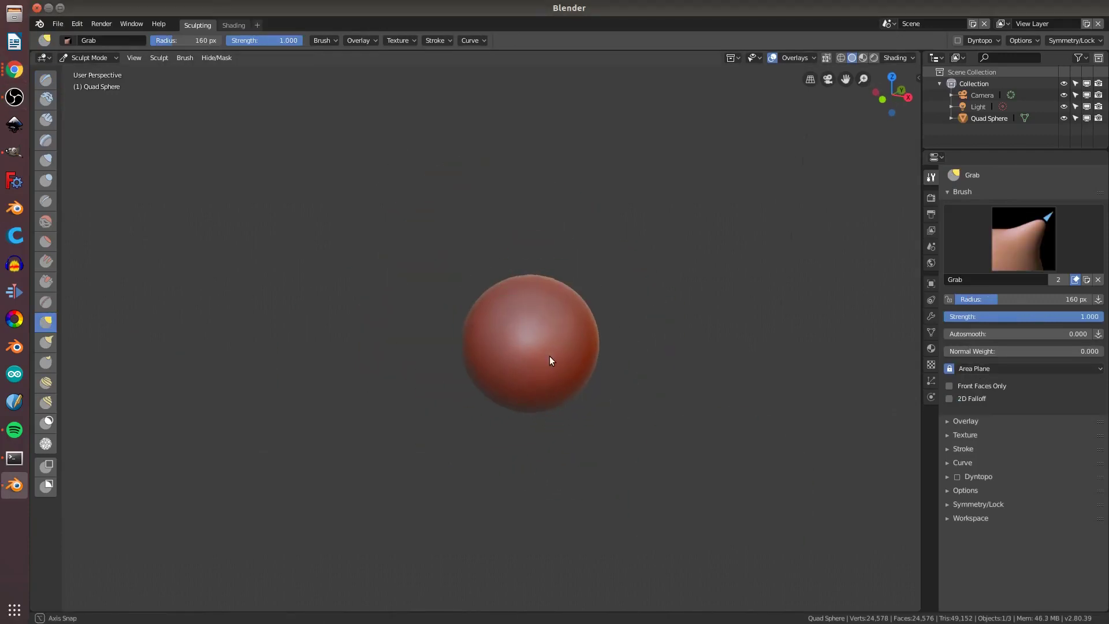
mouse_move(482, 313)
mouse_down()
mouse_move(454, 292)
mouse_move(639, 360)
mouse_up()
mouse_move(639, 359)
middle_down()
mouse_move(686, 376)
mouse_move(739, 279)
mouse_move(527, 304)
mouse_move(681, 346)
mouse_move(727, 304)
middle_up()
key(f)
- Pinch toward the head and carve a crease groove into the bird's chest
key(p)
mouse_move(608, 364)
middle_down()
mouse_move(642, 321)
mouse_move(683, 315)
mouse_move(598, 317)
mouse_move(610, 275)
mouse_move(535, 289)
mouse_move(556, 338)
middle_up()
scroll(598, 316, up, 3)
key(shift+c)
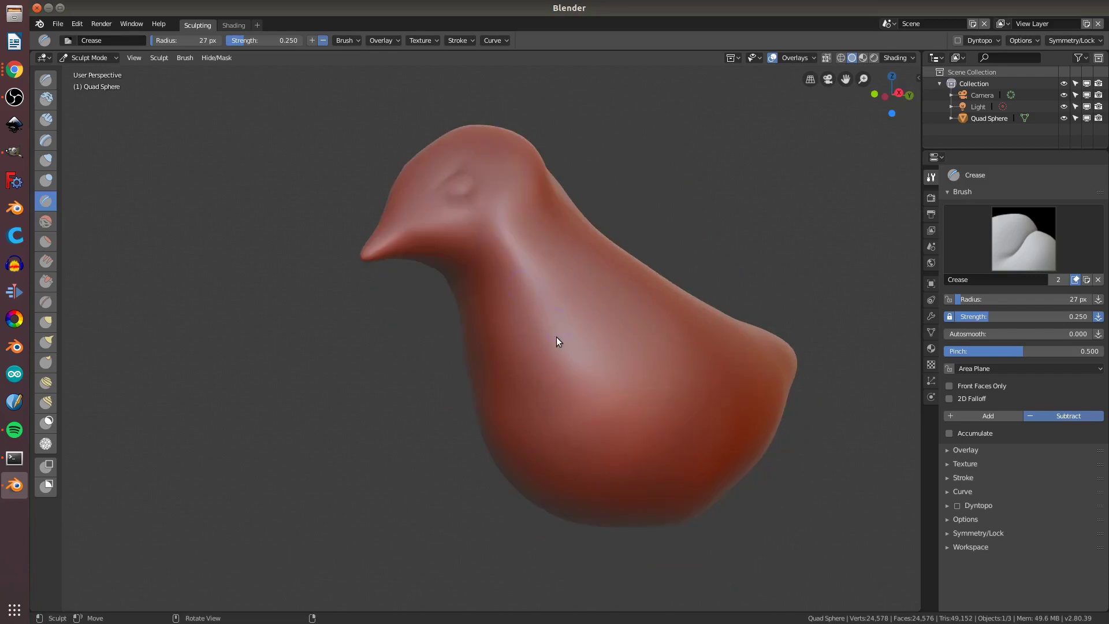
scroll(590, 335, down, 2)
drag(590, 340, 634, 322)
mouse_move(634, 322)
middle_down()
mouse_move(688, 421)
mouse_move(743, 307)
mouse_move(704, 218)
mouse_move(647, 278)
middle_up()
scroll(743, 307, up, 2)
- Alternate the Scrape/Peaks and Crease brushes while orbiting around the sculpt
click(46, 282)
mouse_move(629, 386)
middle_down()
mouse_move(531, 243)
mouse_move(672, 240)
middle_up()
key(shift+c)
scroll(671, 239, up, 2)
scroll(655, 192, up, 2)
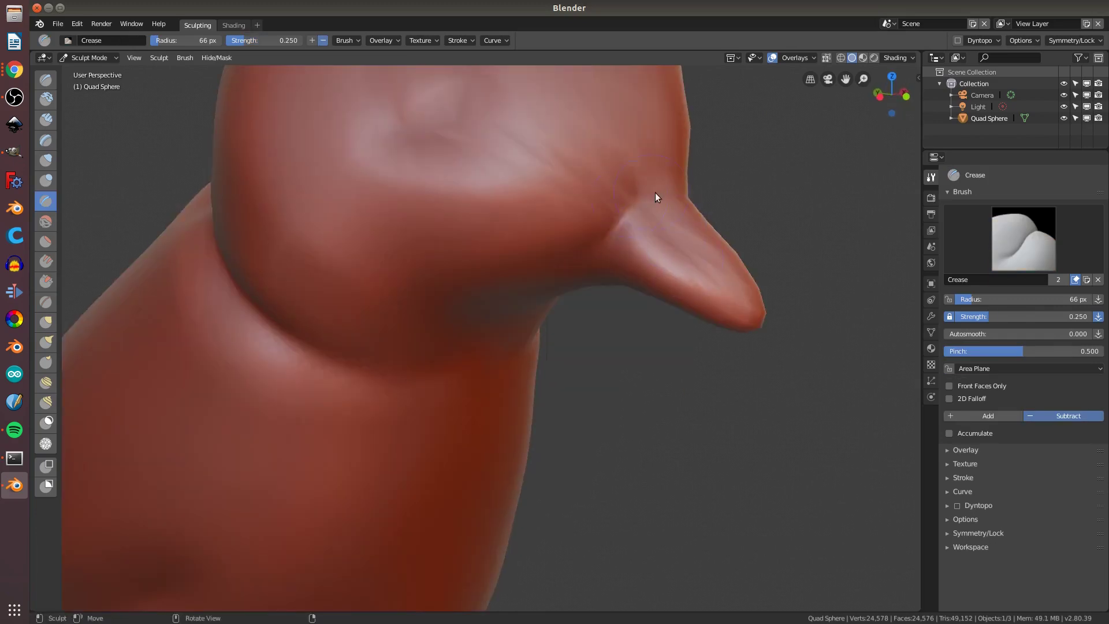
scroll(510, 338, down, 2)
scroll(509, 338, down, 3)
- Enable dynamic topology and reduce the brush radius to 26 px from a front view
mouse_move(701, 290)
middle_down()
mouse_move(609, 352)
mouse_move(495, 237)
middle_up()
key(ctrl+d)
scroll(520, 272, up, 3)
click(978, 506)
key(f)
click(539, 268)
mouse_move(527, 185)
middle_down()
mouse_move(524, 353)
mouse_move(540, 395)
mouse_move(529, 387)
middle_up()
- Work the bird with an enlarged Scrape/Peaks brush from a side view
key(shift+t)
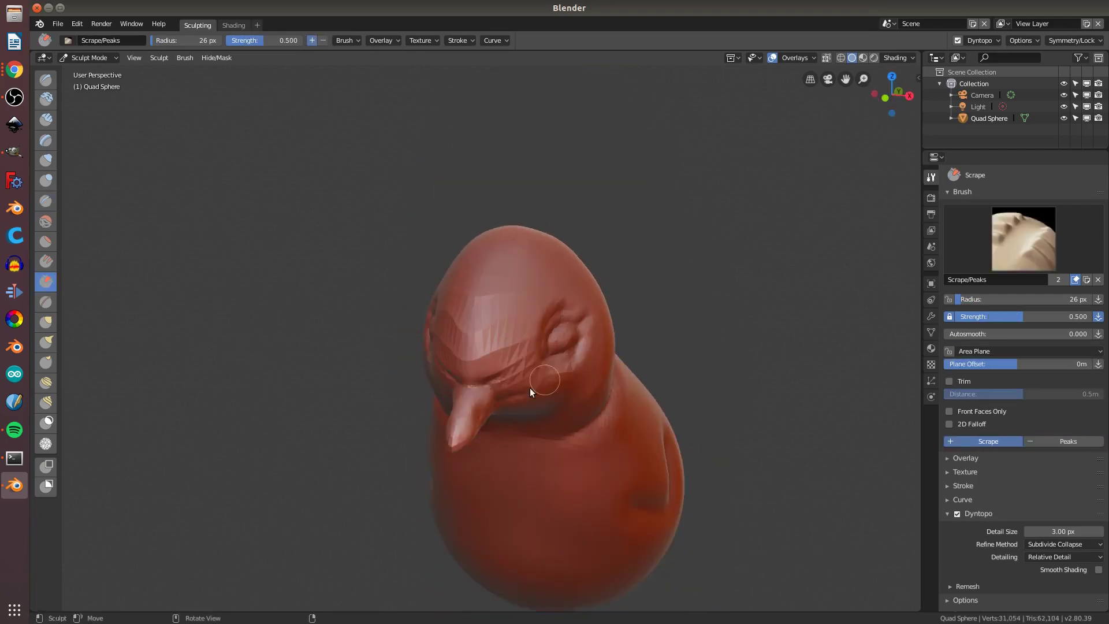
key(f)
click(512, 300)
mouse_move(511, 299)
middle_down()
mouse_move(531, 351)
mouse_move(668, 342)
mouse_move(588, 414)
mouse_move(698, 435)
mouse_move(705, 417)
mouse_move(679, 323)
mouse_move(583, 422)
mouse_move(616, 439)
mouse_move(563, 355)
mouse_move(586, 367)
middle_up()
key(g)
- Pull two legs down from the body's underside with the Snake Hook brush
key(k)
mouse_move(586, 367)
mouse_down()
mouse_move(562, 420)
mouse_move(602, 425)
mouse_up()
middle_drag(602, 424, 601, 424)
drag(554, 370, 555, 428)
mouse_move(555, 428)
middle_down()
mouse_move(651, 417)
mouse_move(615, 424)
mouse_move(709, 455)
mouse_move(674, 223)
middle_up()
- Pull toe branches out from both feet, viewing them from below
key(s)
drag(674, 223, 678, 223)
shift+middle_drag(677, 223, 572, 317)
key(k)
drag(572, 317, 608, 282)
- Return to a front view of the bird and select the Blob brush
mouse_move(540, 291)
middle_down()
mouse_move(701, 426)
mouse_move(525, 459)
mouse_move(544, 404)
mouse_move(612, 386)
mouse_move(614, 401)
mouse_move(651, 307)
middle_up()
key(g)
scroll(612, 386, up, 3)
click(45, 181)
scroll(614, 401, down, 3)
scroll(615, 401, down, 3)
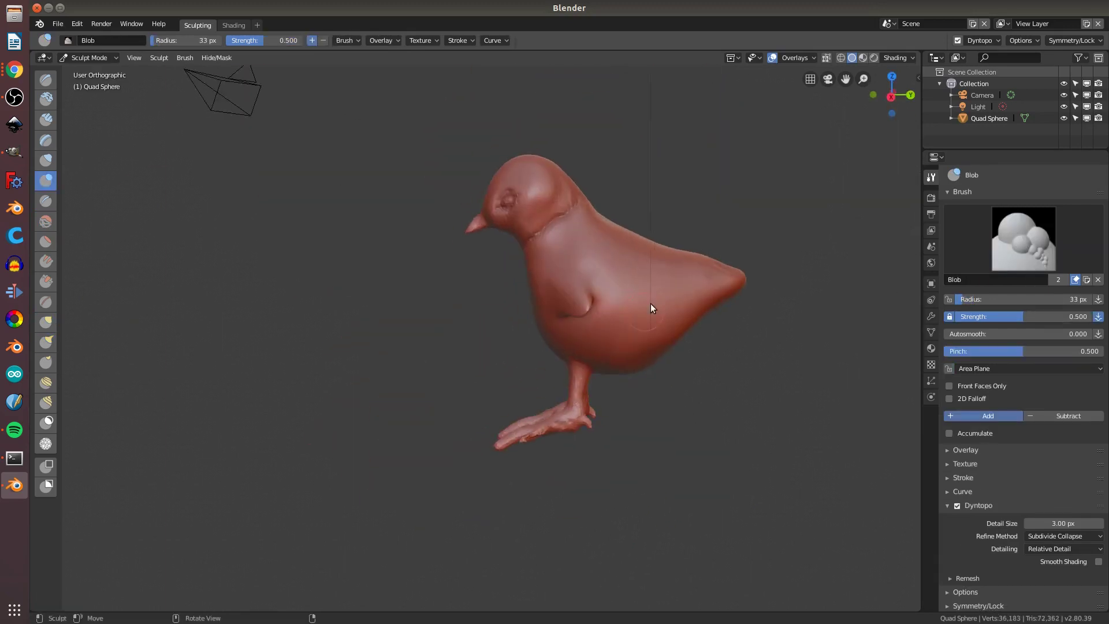
- In Edit Mode, soft-move the legs and body with proportional editing, then return to Sculpt Mode
mouse_move(699, 230)
middle_down()
mouse_move(598, 283)
mouse_move(520, 283)
middle_up()
key(Tab)
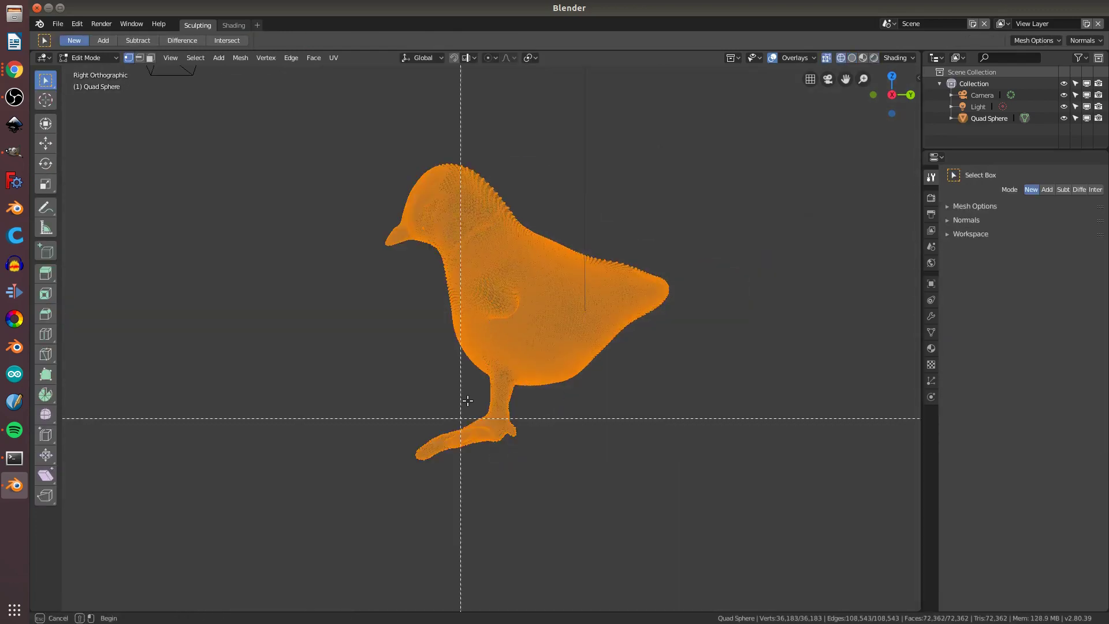
key(g)
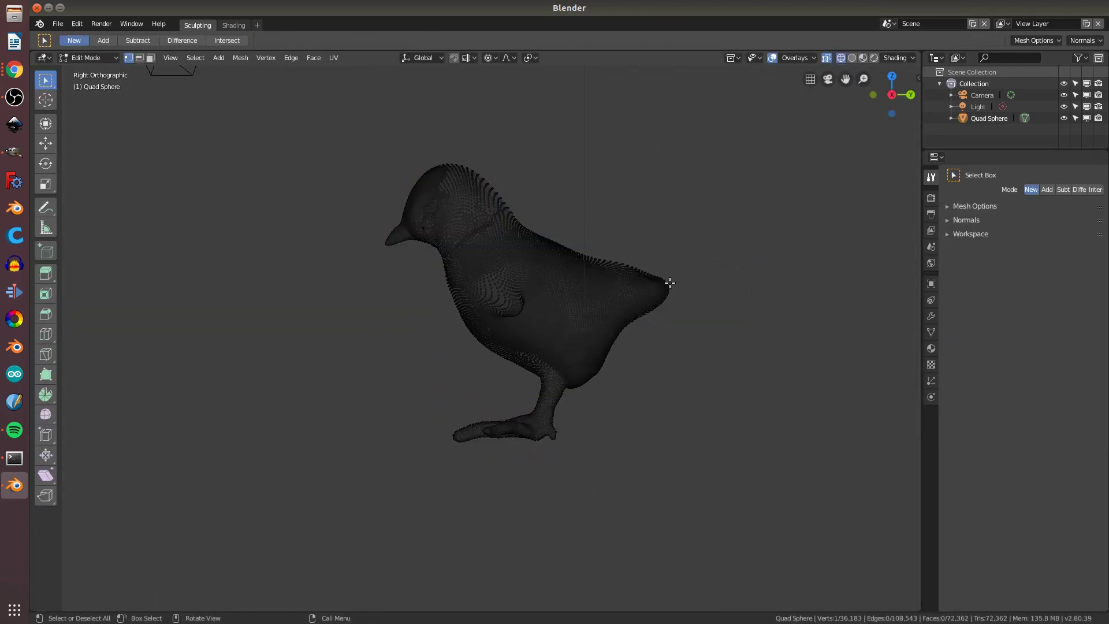
key(g)
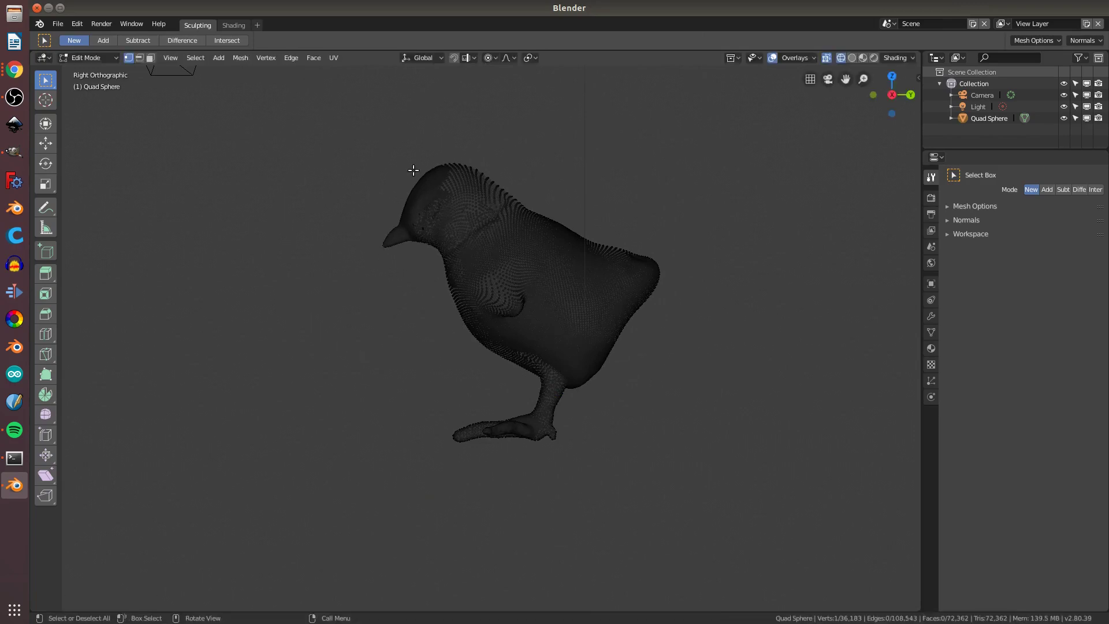
key(Tab)
mouse_move(567, 322)
middle_down()
mouse_move(515, 292)
mouse_move(579, 315)
mouse_move(507, 179)
middle_up()
- Increase the brush radius to 87 px and lay clay strips across the chest
click(344, 40)
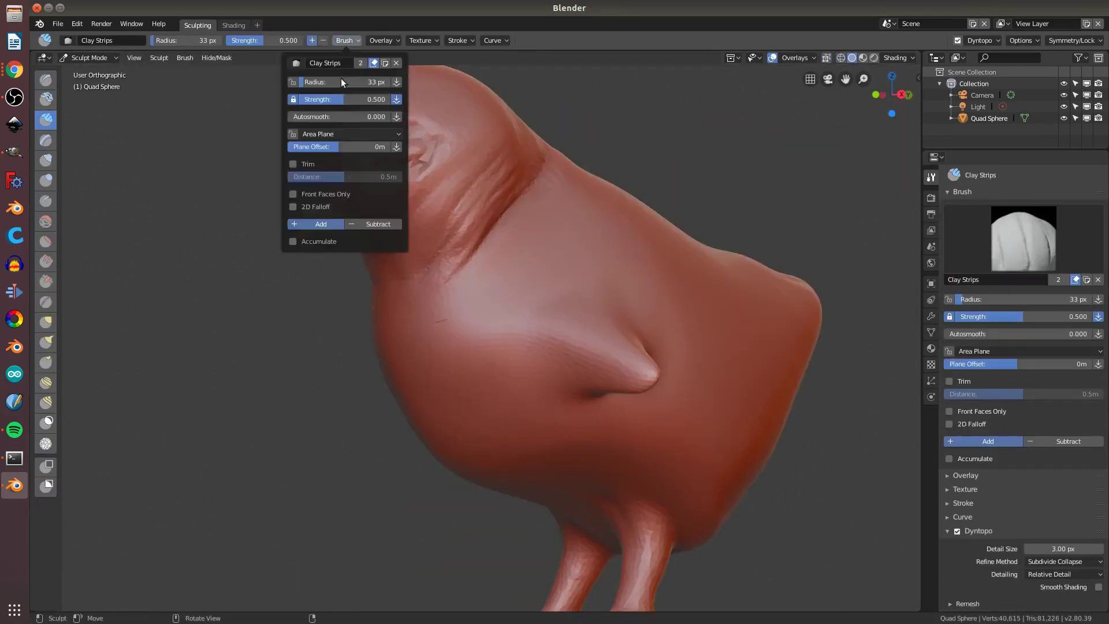
drag(341, 78, 404, 80)
mouse_move(539, 241)
middle_down()
mouse_move(623, 318)
mouse_move(549, 187)
mouse_move(601, 373)
mouse_move(492, 459)
middle_up()
middle_drag(565, 326, 520, 283)
drag(451, 272, 480, 302)
mouse_move(591, 375)
middle_down()
mouse_move(582, 426)
mouse_move(662, 415)
mouse_move(721, 477)
mouse_move(781, 439)
mouse_move(50, 86)
middle_up()
- Crease the area around the eye with the Crease brush
click(45, 201)
scroll(597, 356, up, 5)
mouse_move(584, 370)
mouse_down()
mouse_move(598, 356)
mouse_move(535, 366)
mouse_up()
middle_drag(535, 366, 605, 320)
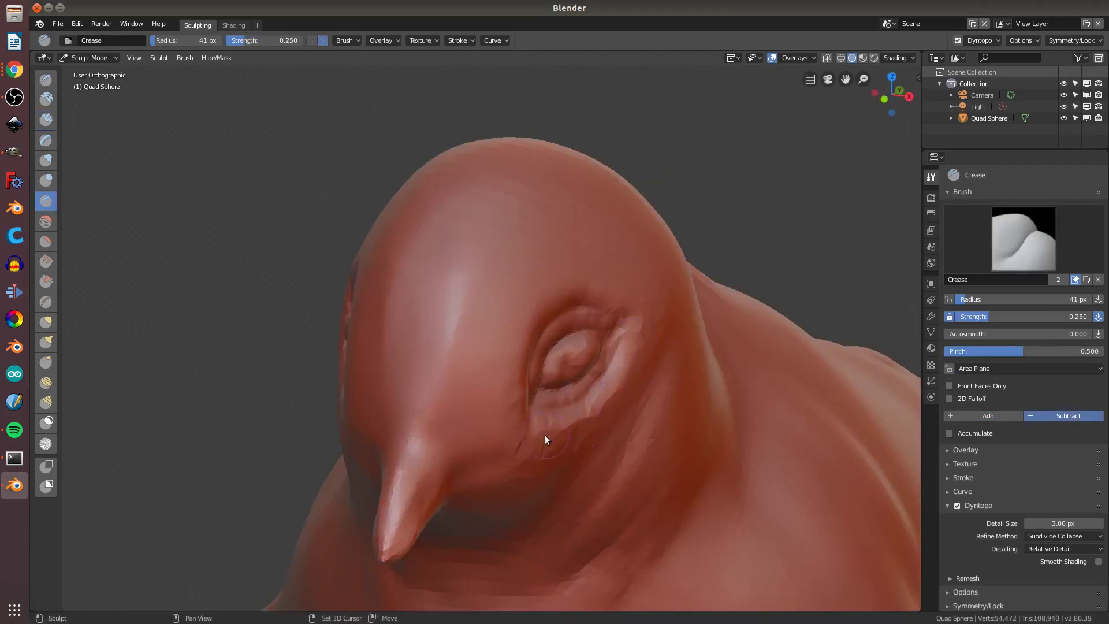
drag(545, 435, 593, 318)
scroll(593, 319, down, 3)
middle_drag(593, 319, 427, 408)
- Sharpen the beak tip with Crease strokes and check it from several angles
mouse_move(411, 363)
middle_down()
mouse_move(529, 424)
mouse_move(535, 281)
mouse_move(511, 395)
mouse_move(632, 384)
middle_up()
scroll(640, 376, up, 4)
key(shift+t)
key(shift+c)
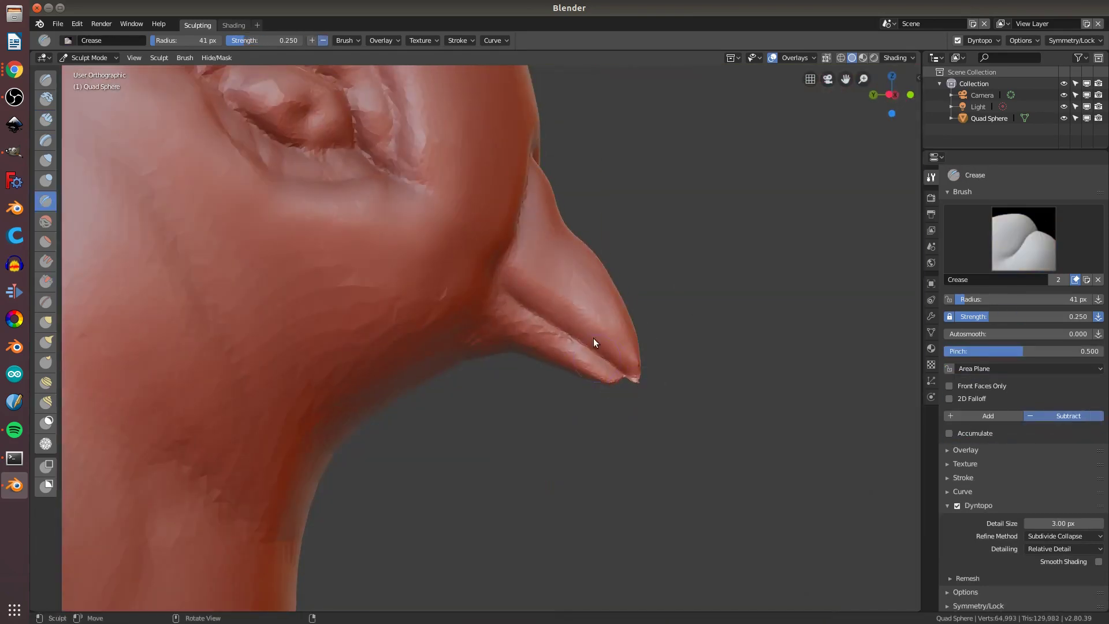
drag(594, 338, 630, 376)
middle_drag(630, 376, 533, 234)
mouse_move(609, 406)
middle_down()
mouse_move(574, 128)
mouse_move(537, 364)
mouse_move(580, 336)
middle_up()
- Select the Snake Hook brush and show its falloff curve settings
scroll(545, 321, up, 4)
scroll(747, 373, down, 5)
mouse_move(747, 373)
middle_down()
mouse_move(636, 409)
mouse_move(696, 302)
mouse_move(546, 207)
mouse_move(614, 351)
mouse_move(666, 322)
mouse_move(602, 283)
mouse_move(614, 338)
mouse_move(711, 339)
mouse_move(750, 362)
mouse_move(625, 202)
middle_up()
key(k)
click(963, 497)
scroll(963, 498, down, 5)
- Pull spiky tufts out of the back and top of the head, the face and the chest
drag(625, 202, 625, 204)
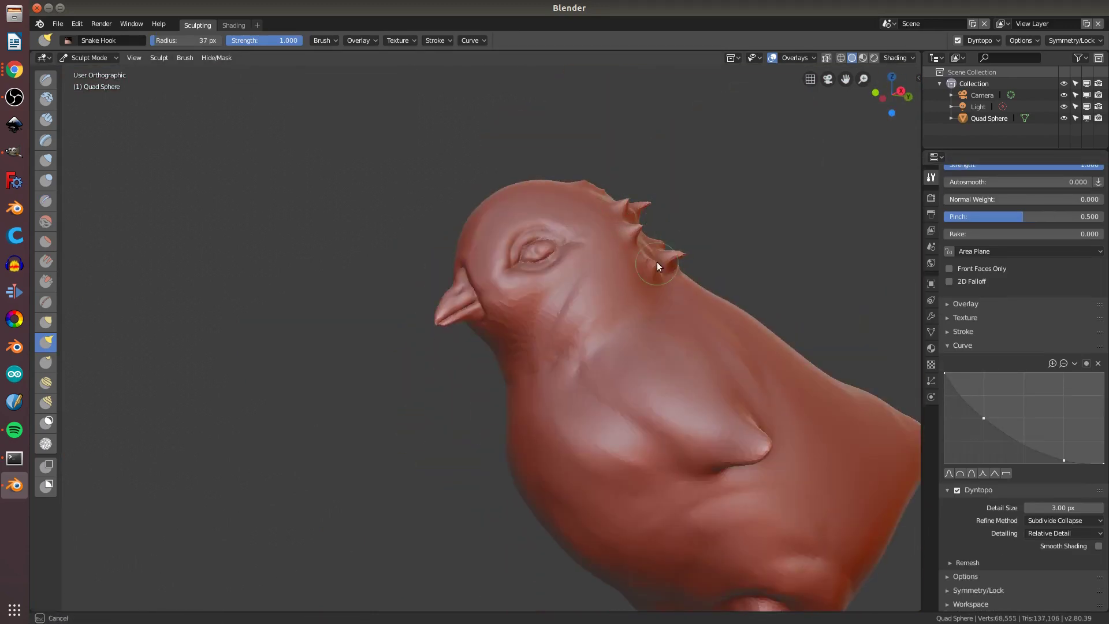
scroll(601, 177, down, 3)
scroll(587, 155, up, 3)
drag(587, 155, 602, 186)
mouse_move(602, 182)
middle_down()
mouse_move(636, 151)
mouse_move(616, 293)
mouse_move(529, 254)
middle_up()
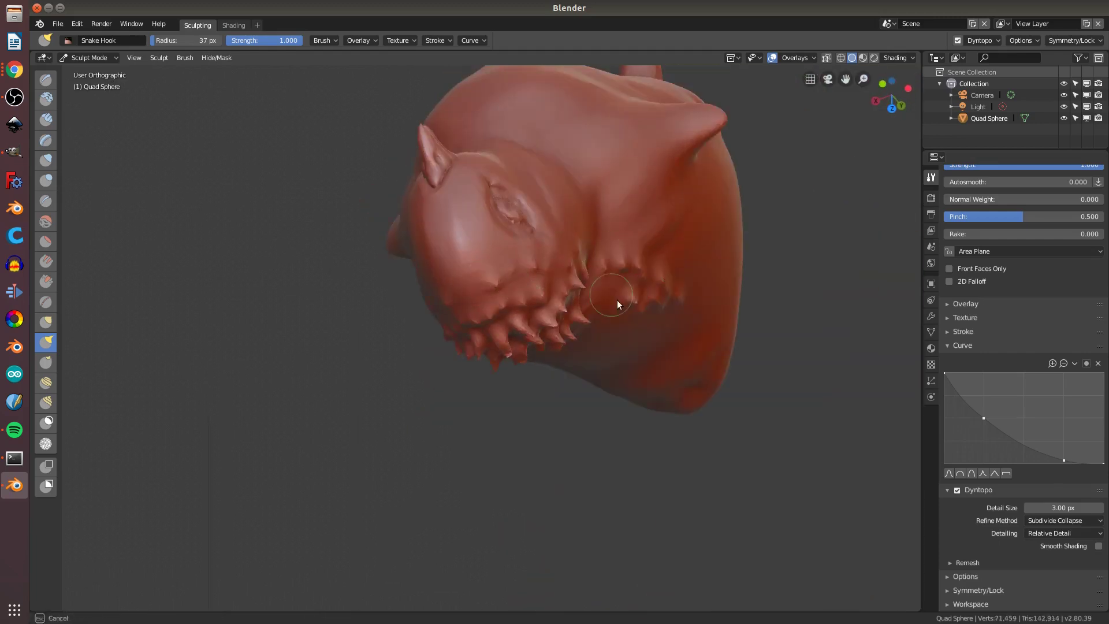
middle_drag(617, 300, 665, 546)
- Refine the tufts with the Thumb and Grab brushes, checking the chick from all sides
mouse_move(549, 397)
middle_down()
mouse_move(558, 510)
mouse_move(520, 346)
mouse_move(581, 317)
mouse_move(497, 208)
mouse_move(502, 157)
mouse_move(418, 99)
middle_up()
click(46, 362)
scroll(556, 309, up, 2)
key(g)
mouse_move(578, 215)
middle_down()
mouse_move(628, 158)
mouse_move(504, 164)
middle_up()
middle_drag(605, 283, 642, 262)
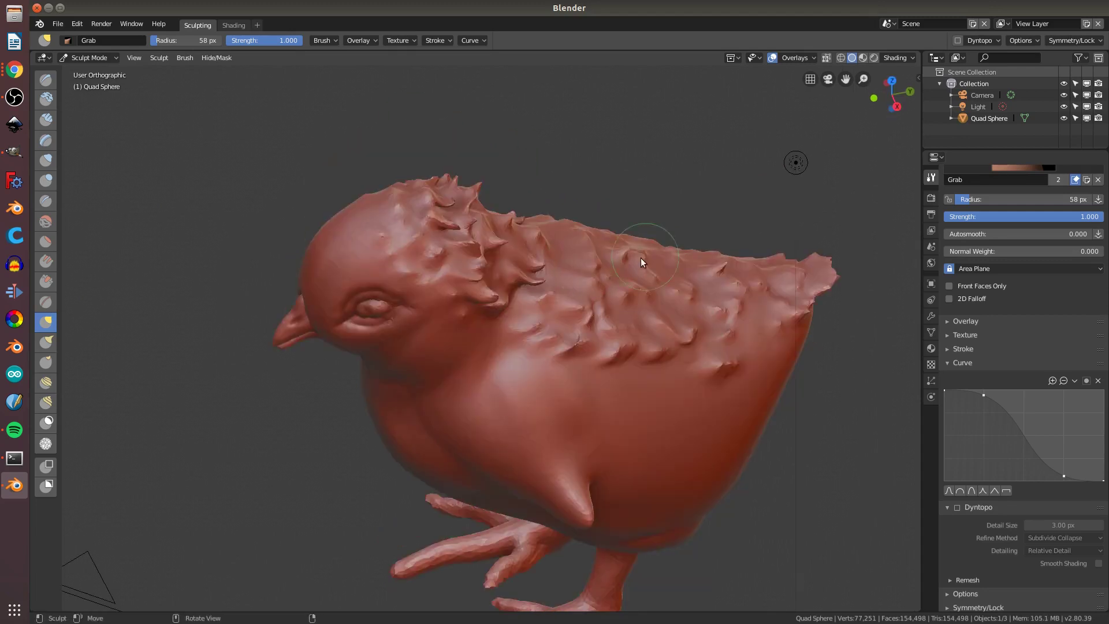
middle_drag(754, 306, 735, 414)
mouse_move(518, 464)
middle_down()
mouse_move(520, 439)
mouse_move(565, 426)
mouse_move(454, 183)
middle_up()
mouse_move(697, 335)
middle_down()
mouse_move(549, 173)
mouse_move(676, 342)
mouse_move(716, 324)
middle_up()
scroll(716, 322, down, 4)
key(shift+c)
- Enable dynamic topology and work the head and front with the Scrape/Peaks brush
key(ctrl+d)
scroll(502, 363, up, 5)
mouse_move(502, 363)
middle_down()
mouse_move(552, 385)
mouse_move(514, 328)
mouse_move(601, 490)
mouse_move(652, 416)
mouse_move(636, 293)
middle_up()
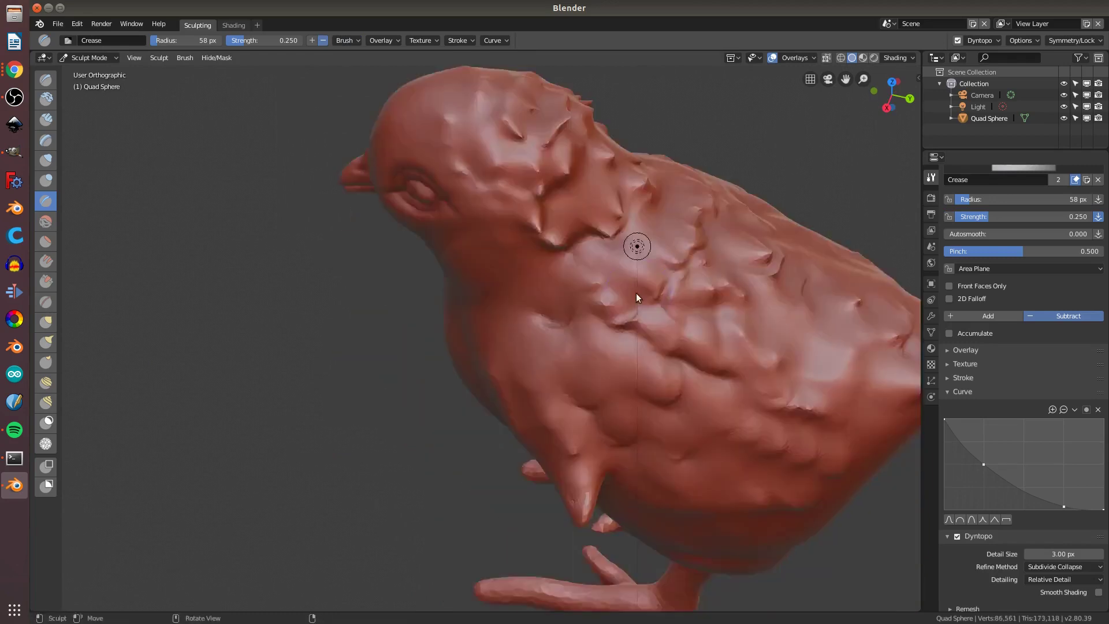
scroll(637, 297, down, 5)
key(shift+t)
middle_drag(477, 278, 494, 199)
mouse_move(486, 327)
middle_down()
mouse_move(661, 265)
mouse_move(636, 364)
mouse_move(657, 497)
mouse_move(696, 290)
mouse_move(531, 450)
middle_up()
scroll(696, 295, up, 5)
- Detail the legs with the Clay brush, then crease the feet and toes
key(c)
mouse_move(553, 408)
middle_down()
mouse_move(586, 472)
mouse_move(533, 461)
mouse_move(378, 498)
mouse_move(380, 458)
mouse_move(464, 427)
mouse_move(546, 438)
mouse_move(545, 464)
mouse_move(587, 405)
mouse_move(695, 366)
mouse_move(627, 427)
middle_up()
scroll(378, 498, up, 2)
key(shift+c)
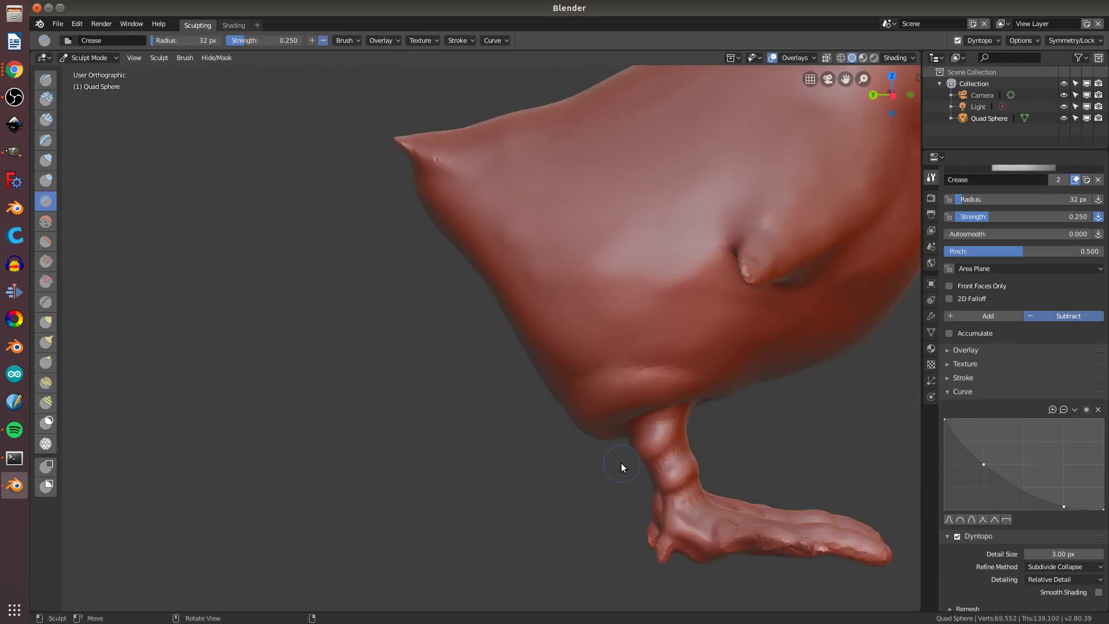
mouse_move(741, 466)
middle_down()
mouse_move(639, 328)
mouse_move(703, 304)
mouse_move(612, 320)
mouse_move(753, 349)
mouse_move(678, 347)
mouse_move(574, 478)
mouse_move(792, 411)
mouse_move(744, 358)
mouse_move(717, 456)
middle_up()
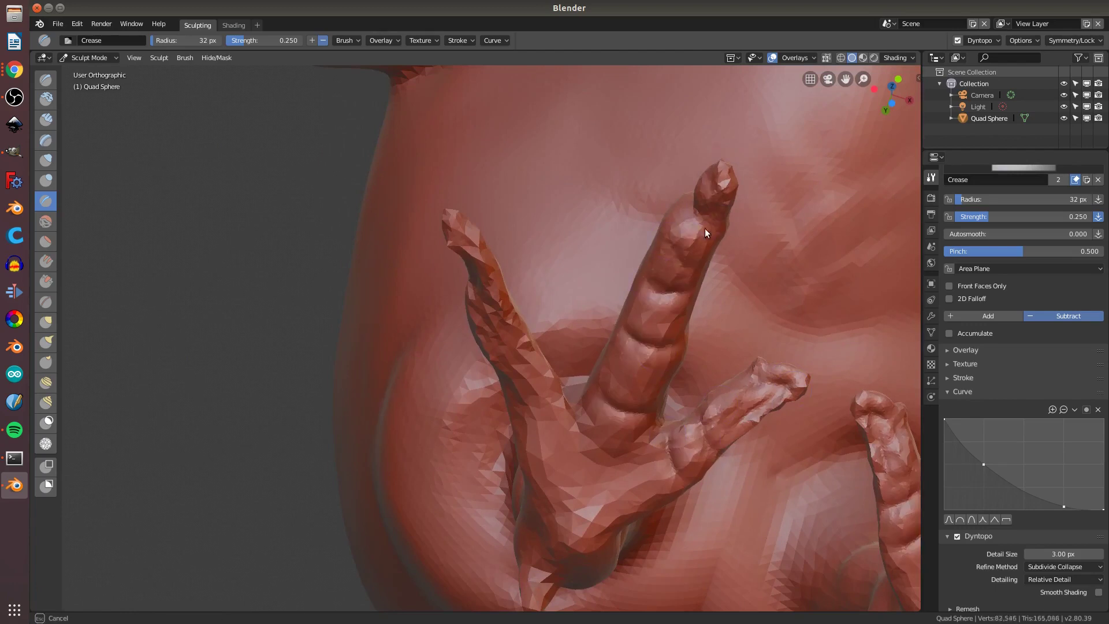
middle_drag(705, 233, 471, 330)
scroll(663, 534, down, 5)
- Shape the belly, legs and flank, viewing them from the side
mouse_move(500, 512)
middle_down()
mouse_move(664, 534)
mouse_move(552, 351)
mouse_move(678, 234)
middle_up()
scroll(503, 325, up, 3)
scroll(579, 310, down, 2)
mouse_move(579, 310)
middle_down()
mouse_move(560, 286)
mouse_move(615, 376)
mouse_move(808, 272)
mouse_move(743, 414)
middle_up()
scroll(808, 273, up, 3)
scroll(808, 273, down, 3)
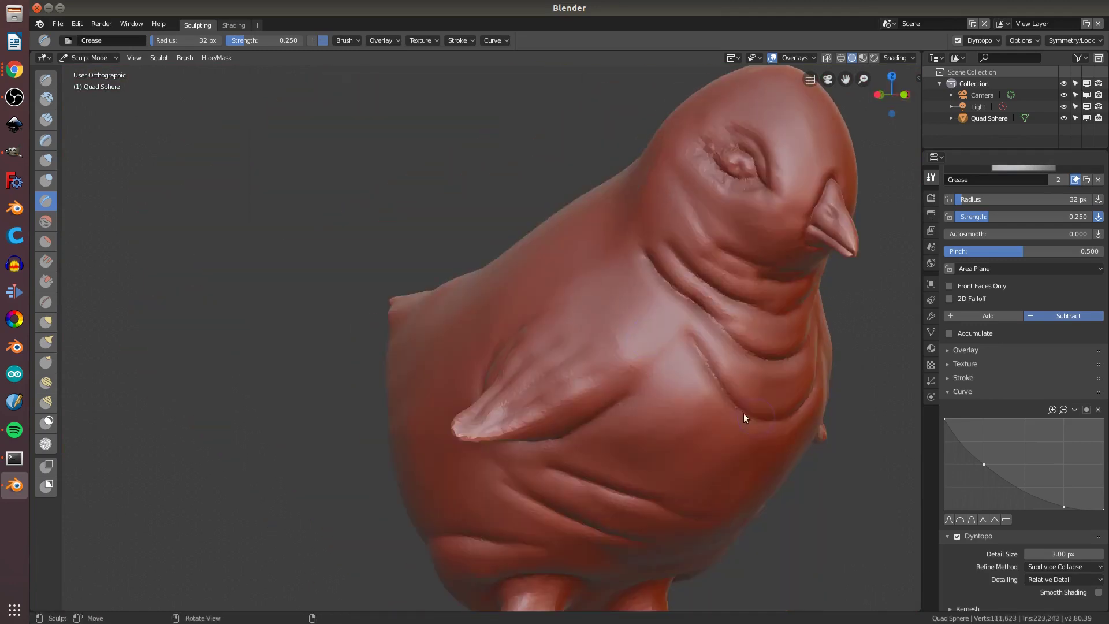
scroll(716, 267, up, 5)
scroll(1022, 346, down, 8)
middle_drag(778, 300, 646, 299)
- Finish the creased wing on the flank from a left-facing view, then review the whole chick
scroll(646, 299, down, 2)
mouse_move(744, 326)
middle_down()
mouse_move(595, 306)
mouse_move(640, 352)
mouse_move(533, 299)
mouse_move(513, 318)
mouse_move(580, 329)
mouse_move(644, 385)
mouse_move(495, 258)
mouse_move(589, 296)
middle_up()
scroll(595, 306, down, 2)
scroll(549, 304, up, 4)
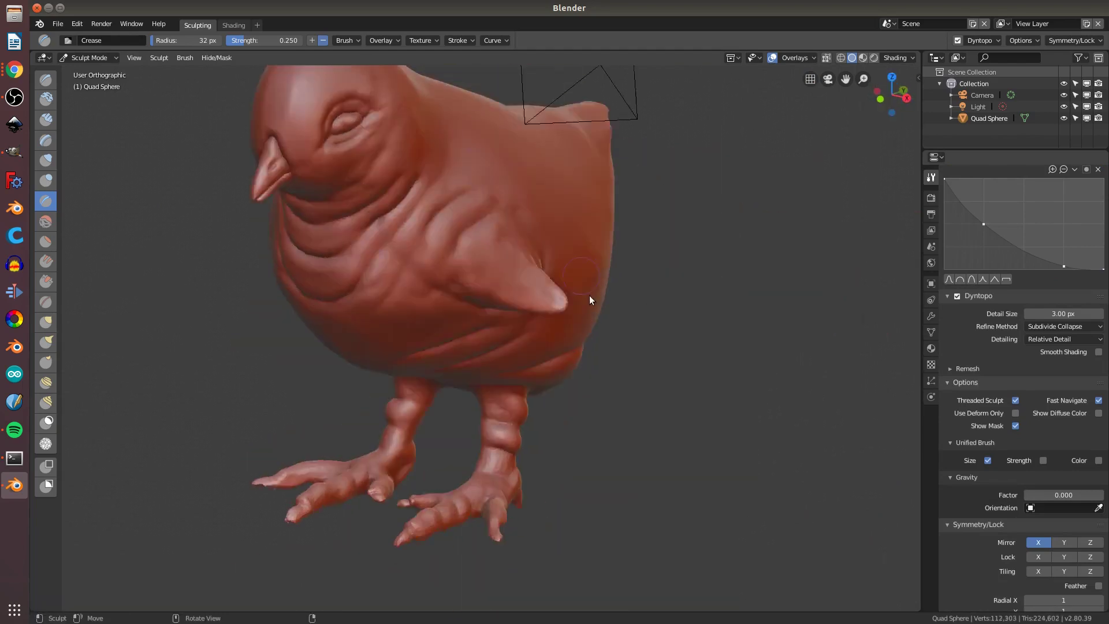
scroll(464, 361, up, 2)
scroll(463, 360, down, 2)
scroll(463, 361, down, 5)
middle_drag(570, 269, 448, 322)
scroll(449, 322, up, 2)
- Add a plane and scale it up into a large ground under the chick
key(ctrl+Tab)
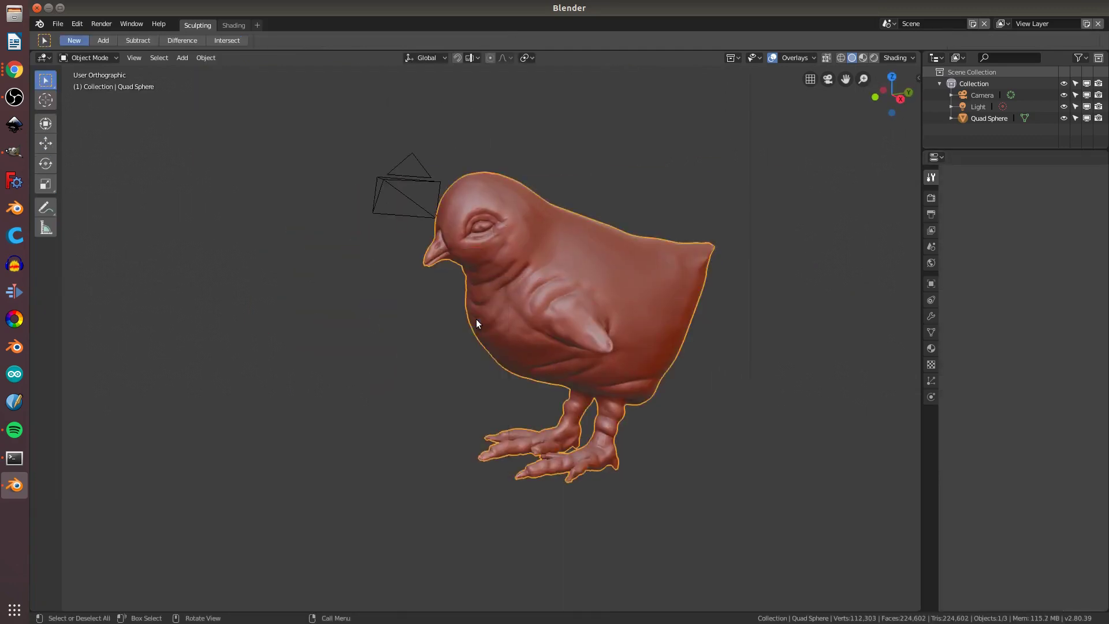
key(shift+a)
click(639, 372)
key(s)
key(g)
click(760, 80)
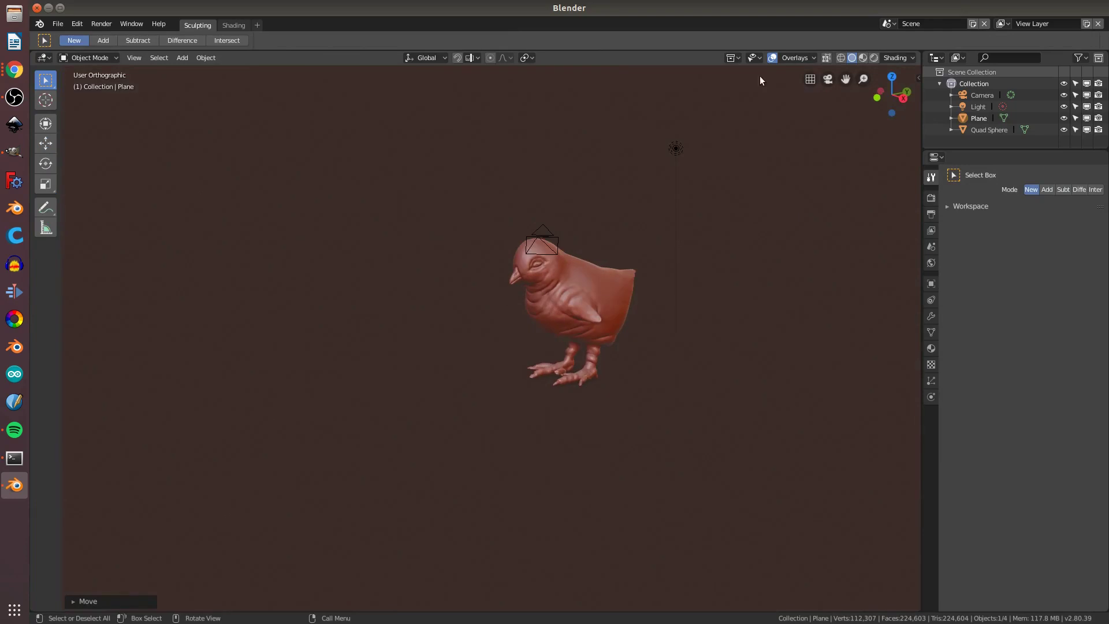
- Add a UV sphere to the right of the chick and set proportional editing falloff in Edit Mode
key(ctrl+Page_Up)
key(KP_1)
key(shift+a)
click(601, 347)
key(g)
click(725, 278)
middle_drag(725, 278, 509, 313)
key(Tab)
click(532, 111)
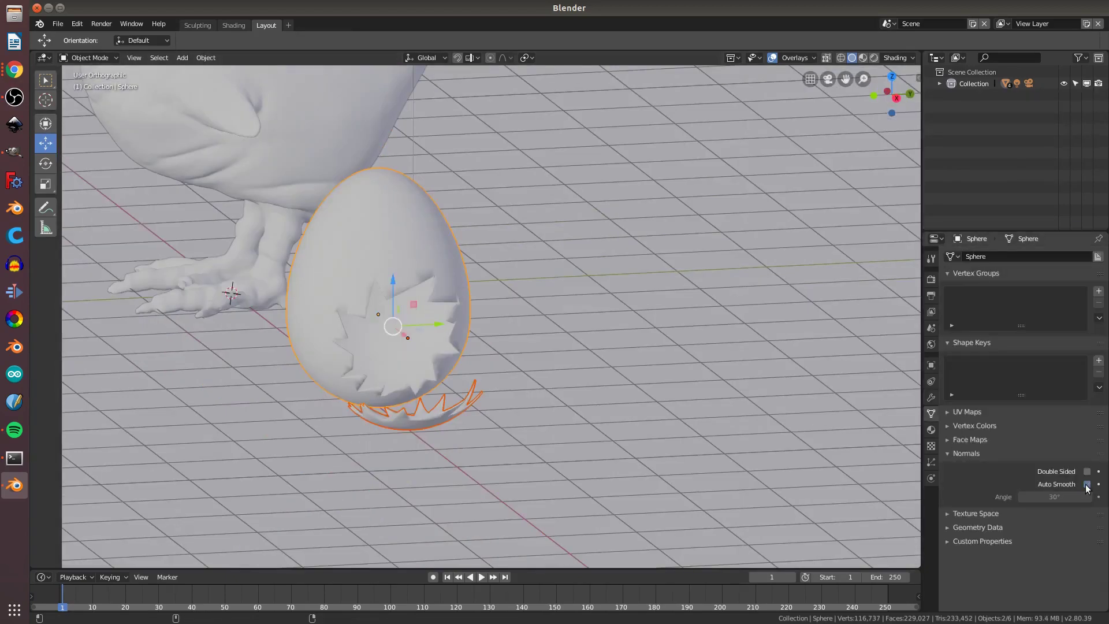
- Enable Auto Smooth on the egg mesh
click(1087, 484)
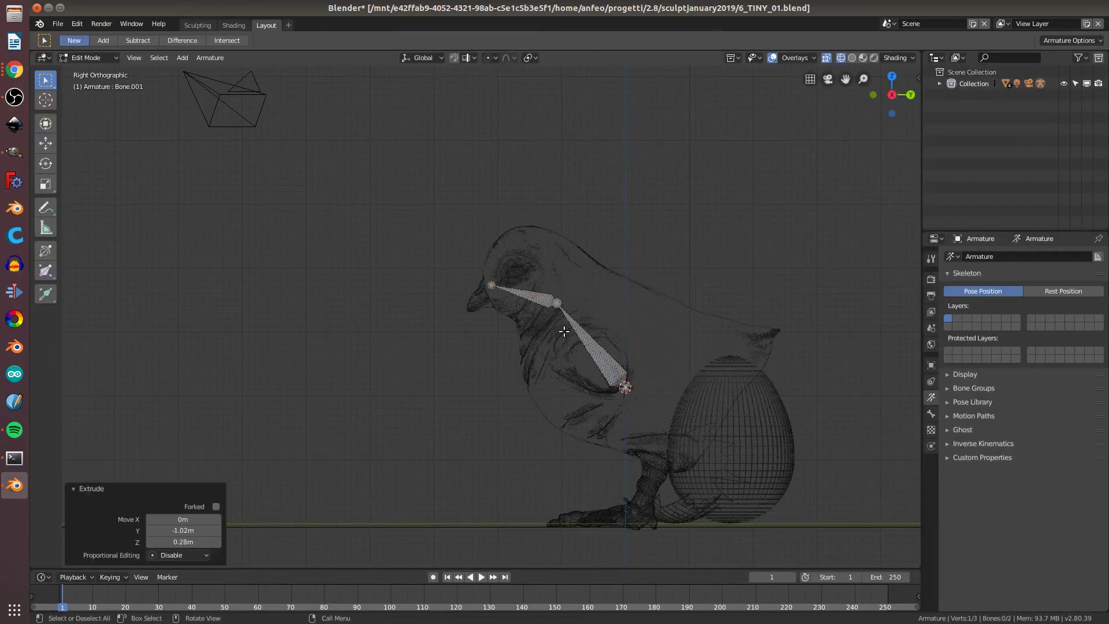
- Parent the chick mesh to the armature and show the bones In Front
key(Tab)
shift+click(563, 252)
key(ctrl+p)
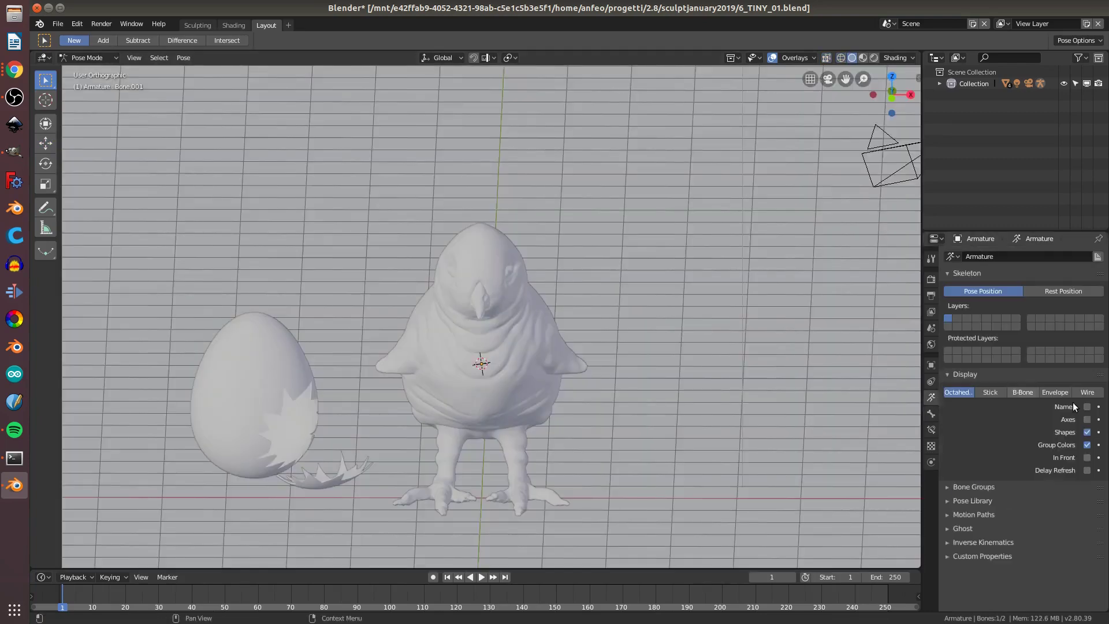
click(1088, 457)
- Angle the camera on the chick and egg, then open the Shading workspace
mouse_move(520, 324)
middle_down()
mouse_move(466, 341)
mouse_move(546, 290)
middle_up()
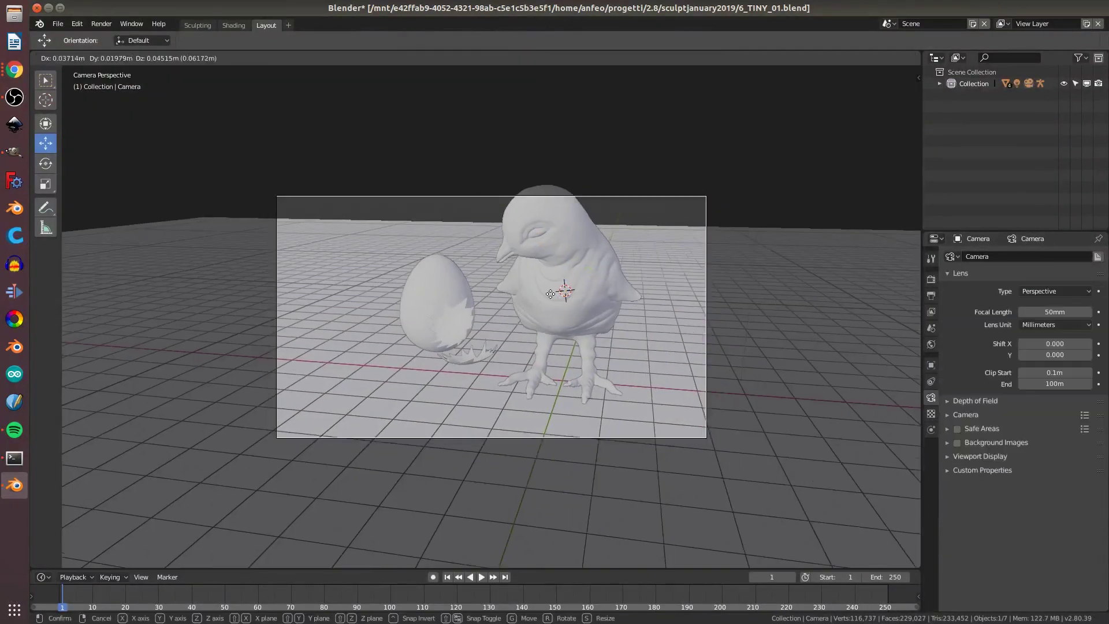
click(598, 257)
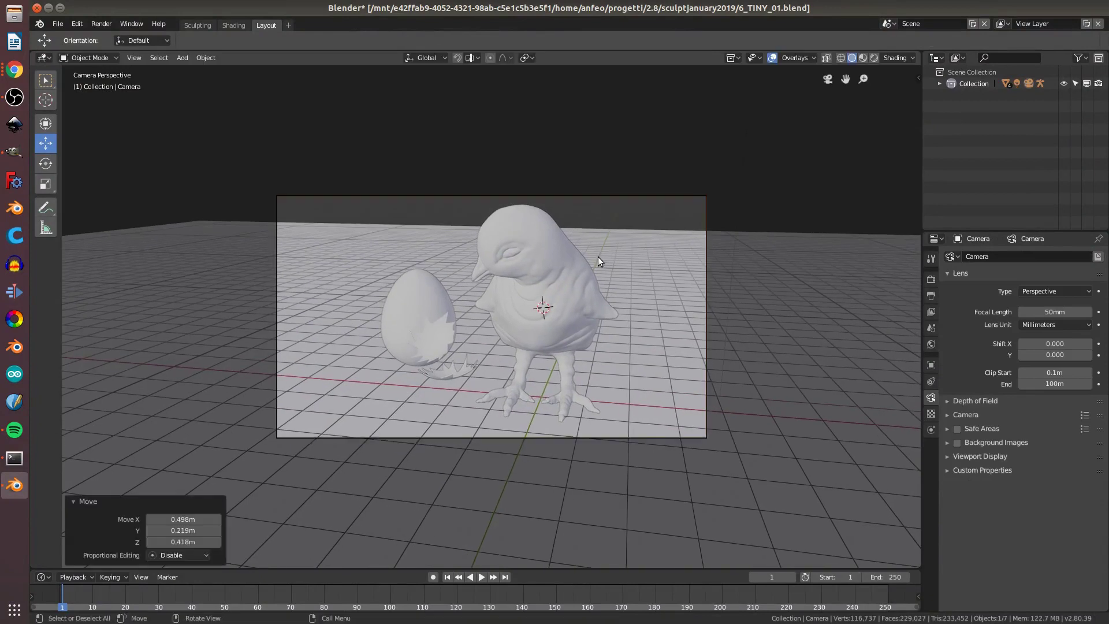
click(422, 324)
click(234, 25)
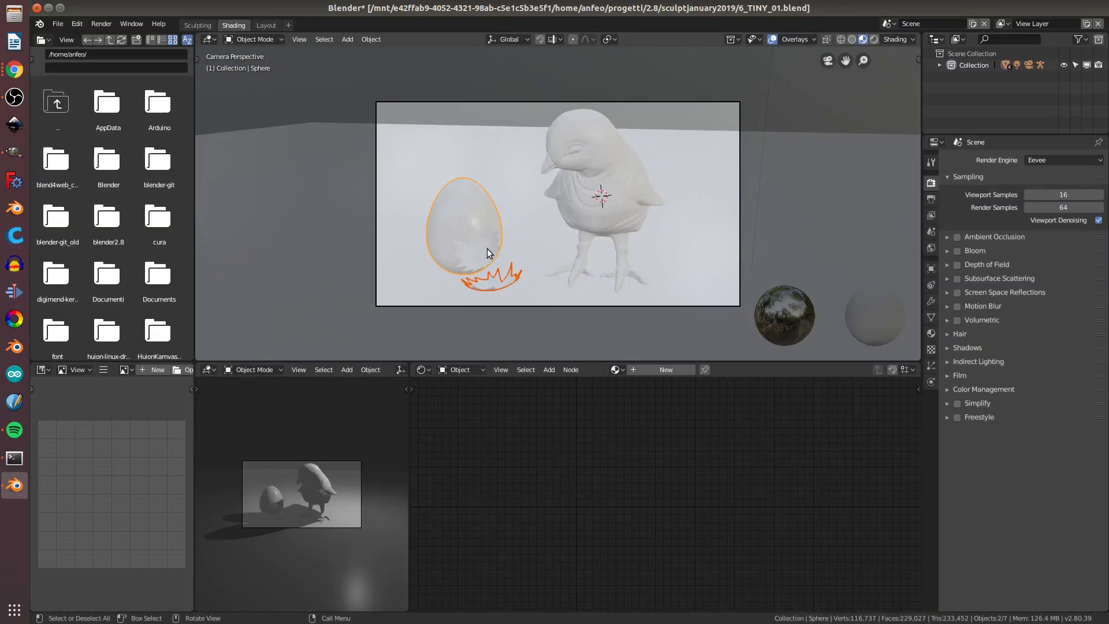
- Give the selected point light a 2 m radius, working in top view
key(KP_7)
click(931, 285)
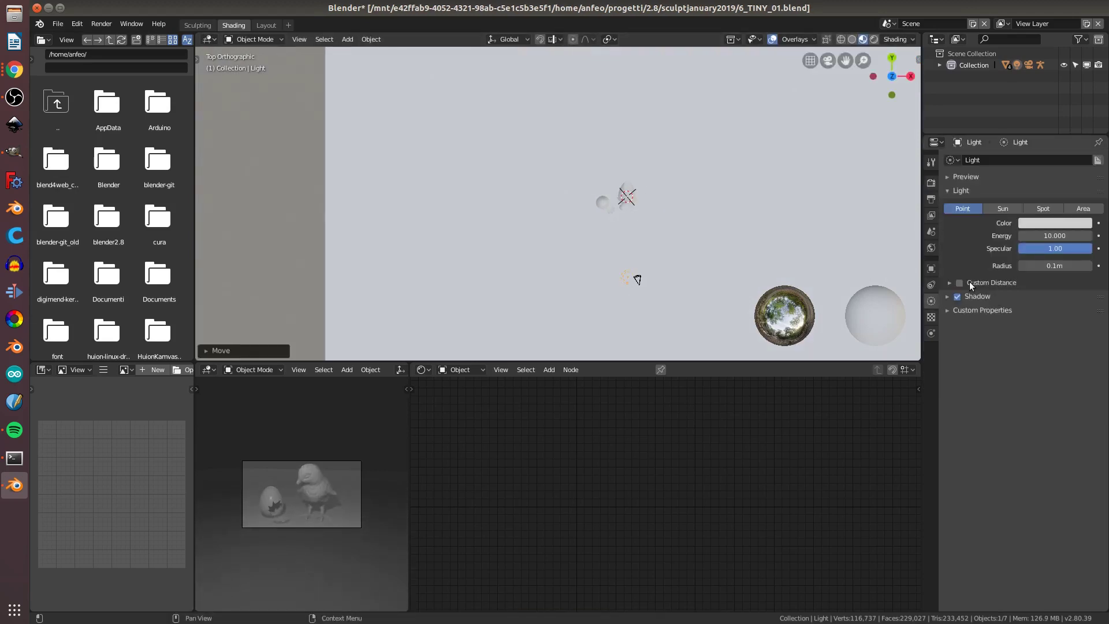
text(20)
key(Return)
key(g)
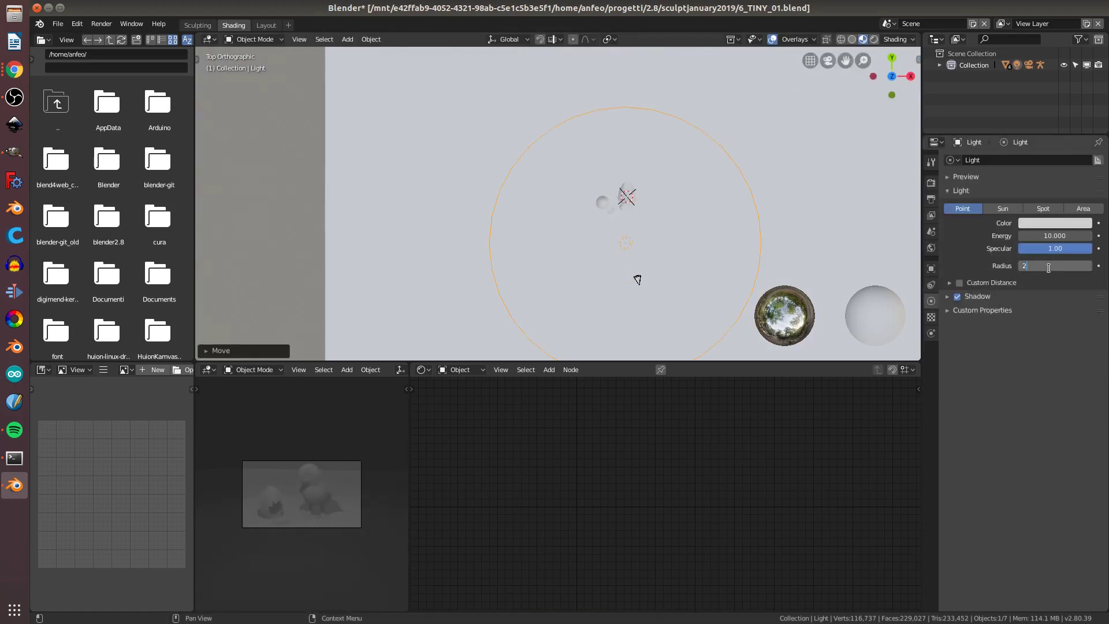
key(Return)
- Duplicate the light to the upper right and colour it magenta
key(shift+d)
click(737, 191)
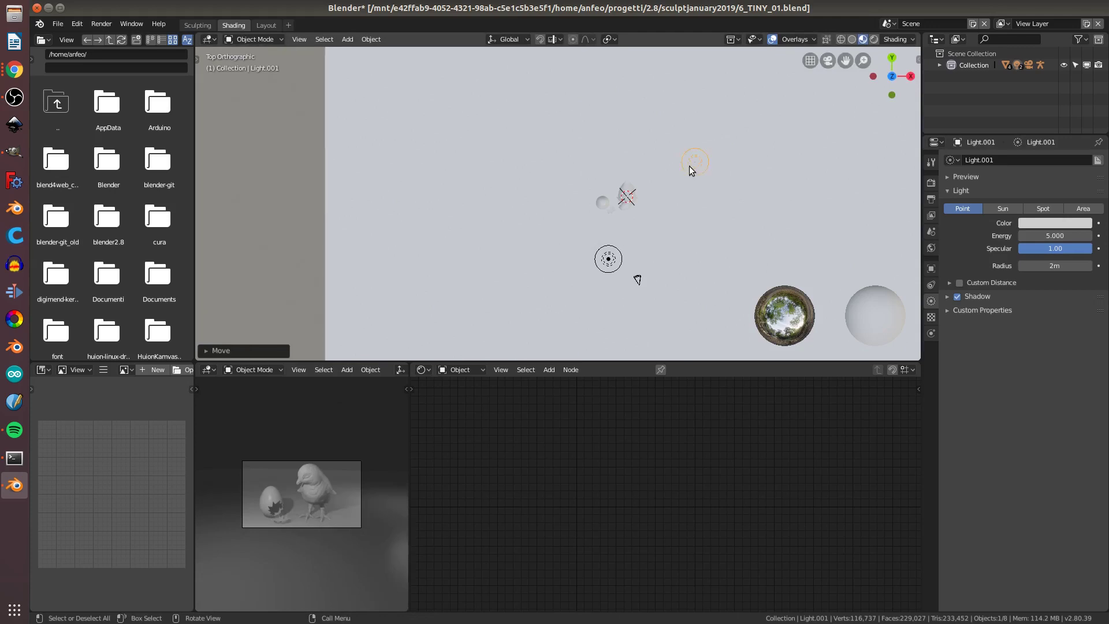
key(KP_1)
key(g)
click(1053, 223)
click(1016, 101)
- Duplicate the point lights several more times around the chick and egg
key(shift+d)
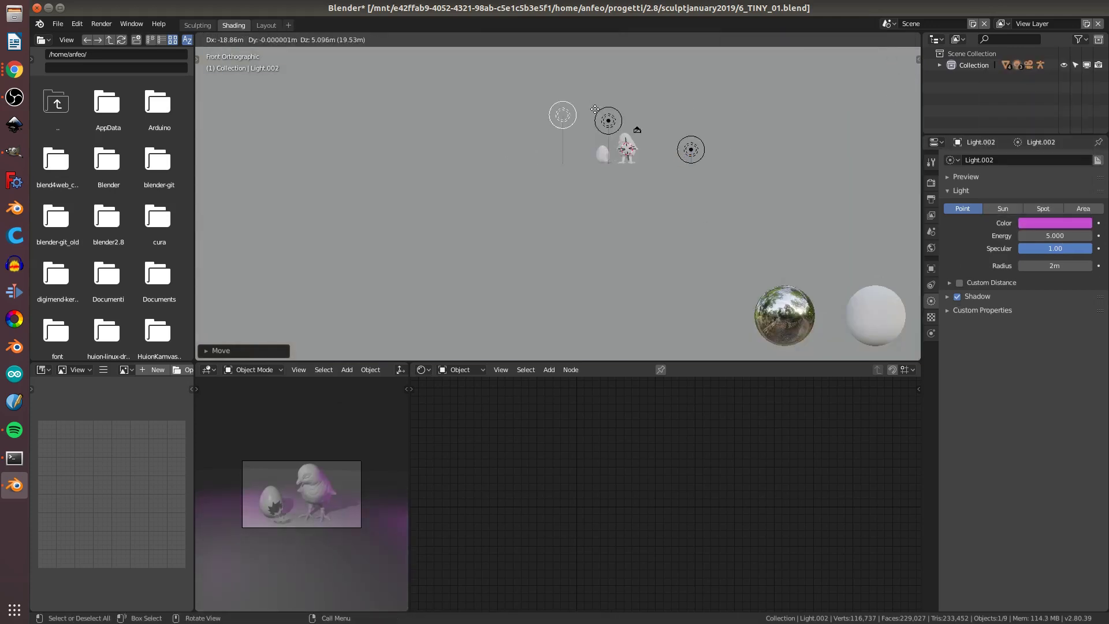
key(KP_7)
click(609, 259)
key(shift+d)
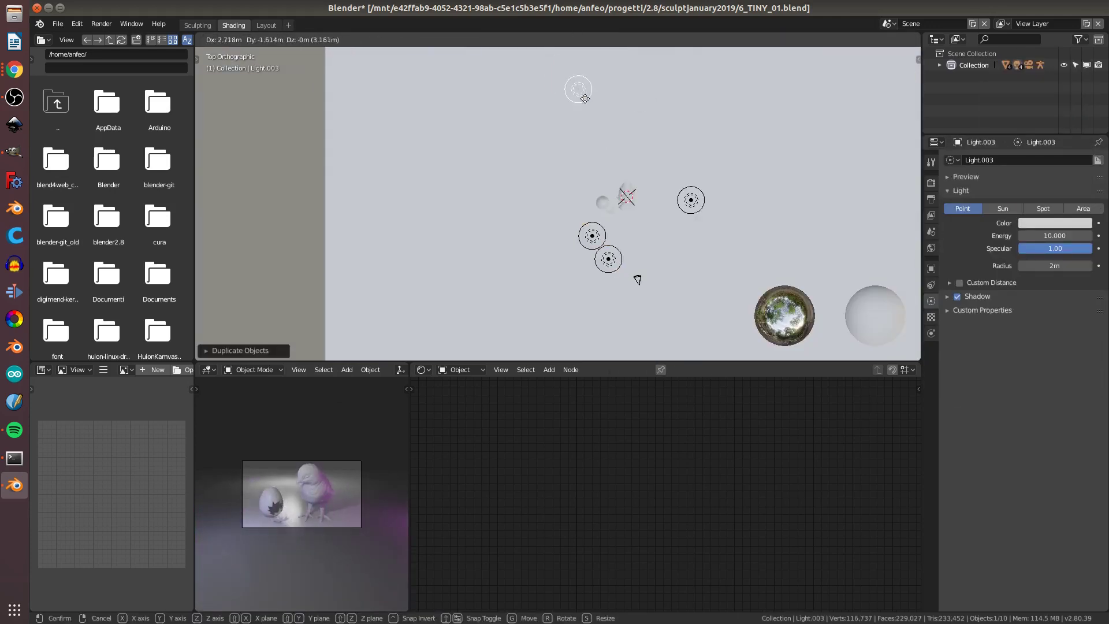
key(KP_1)
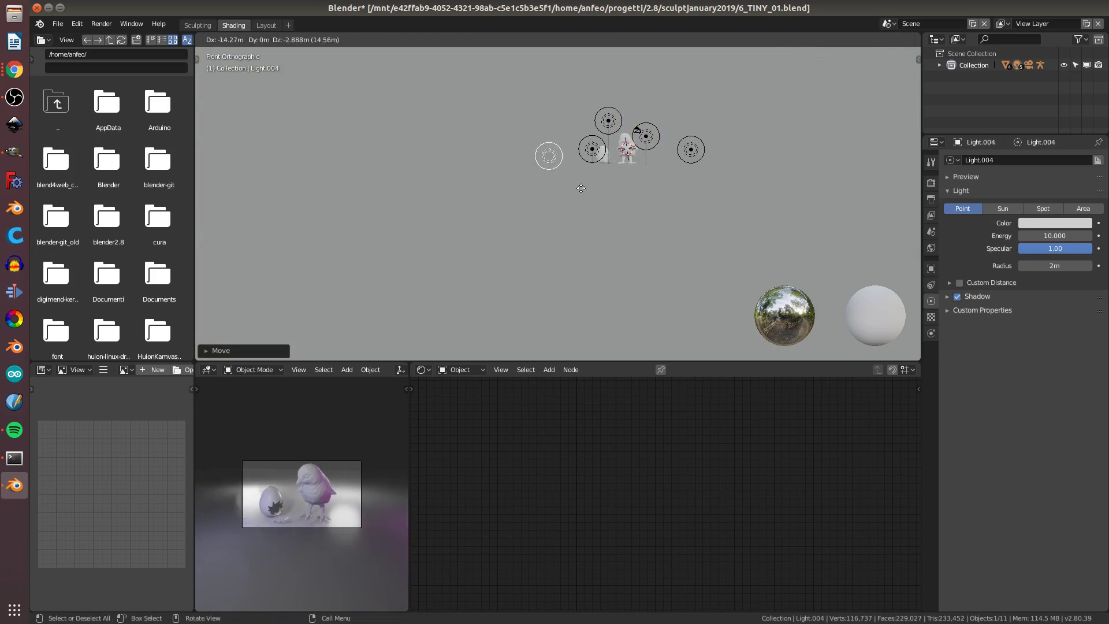
scroll(581, 188, up, 5)
key(shift+d)
key(KP_7)
click(902, 335)
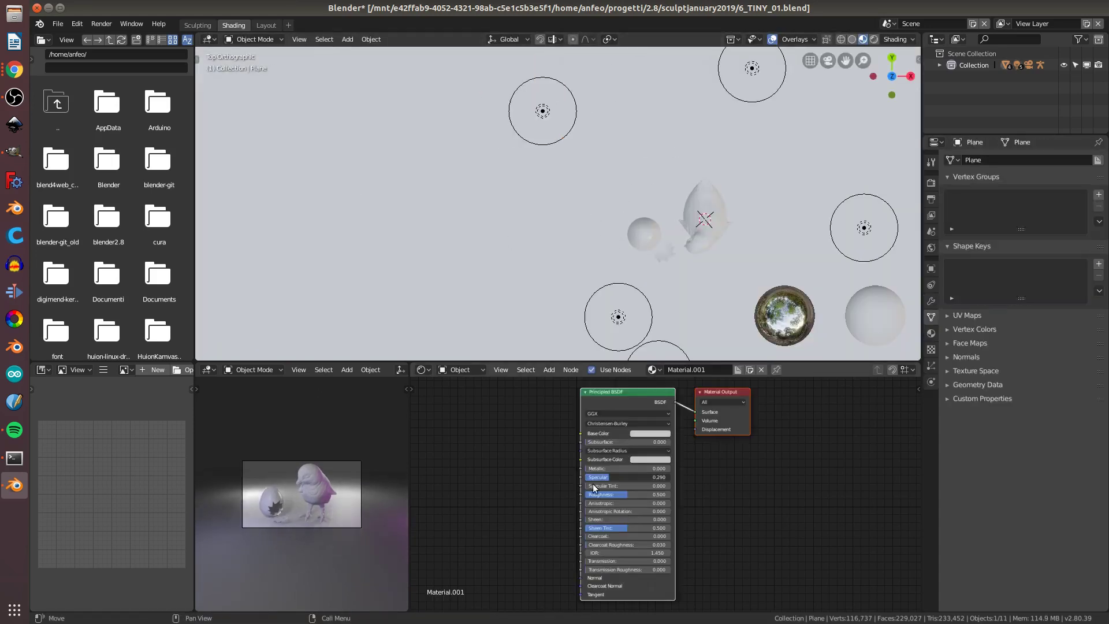
scroll(418, 285, down, 3)
click(524, 175)
key(shift+d)
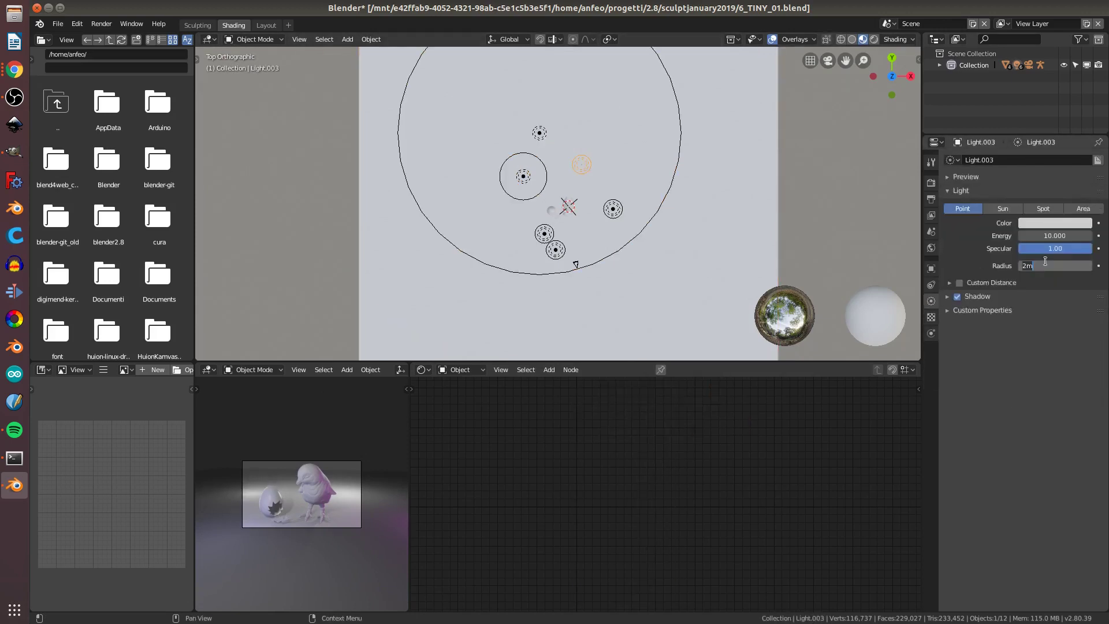
- Position the newest light with energy 25 and a warm orange tint
scroll(561, 268, up, 4)
key(g)
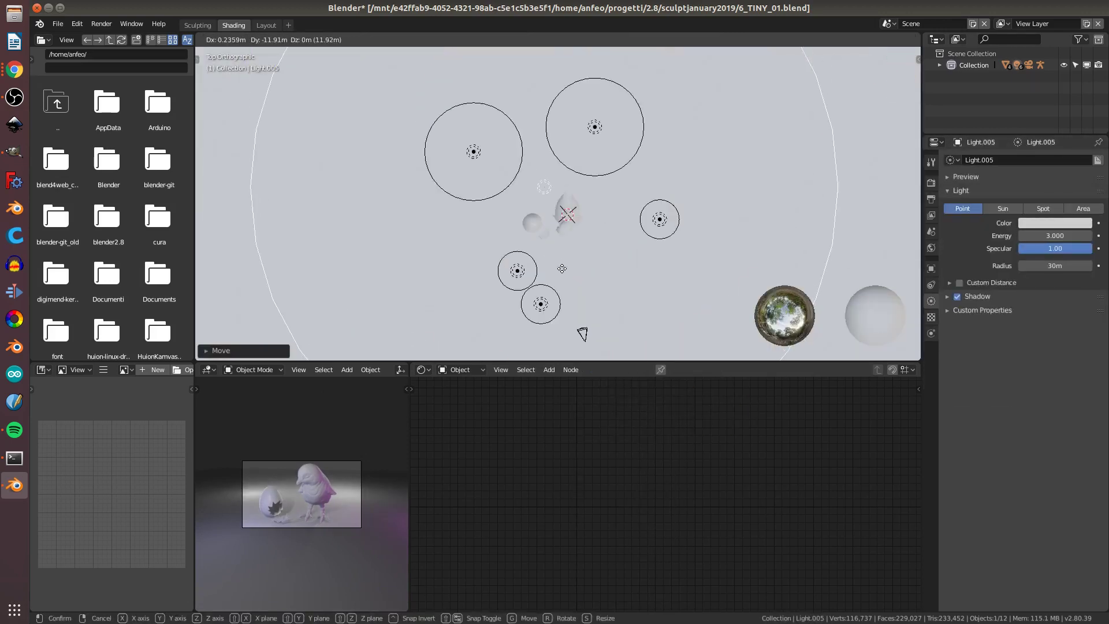
text(25)
key(Return)
click(1049, 223)
drag(1032, 111, 1024, 120)
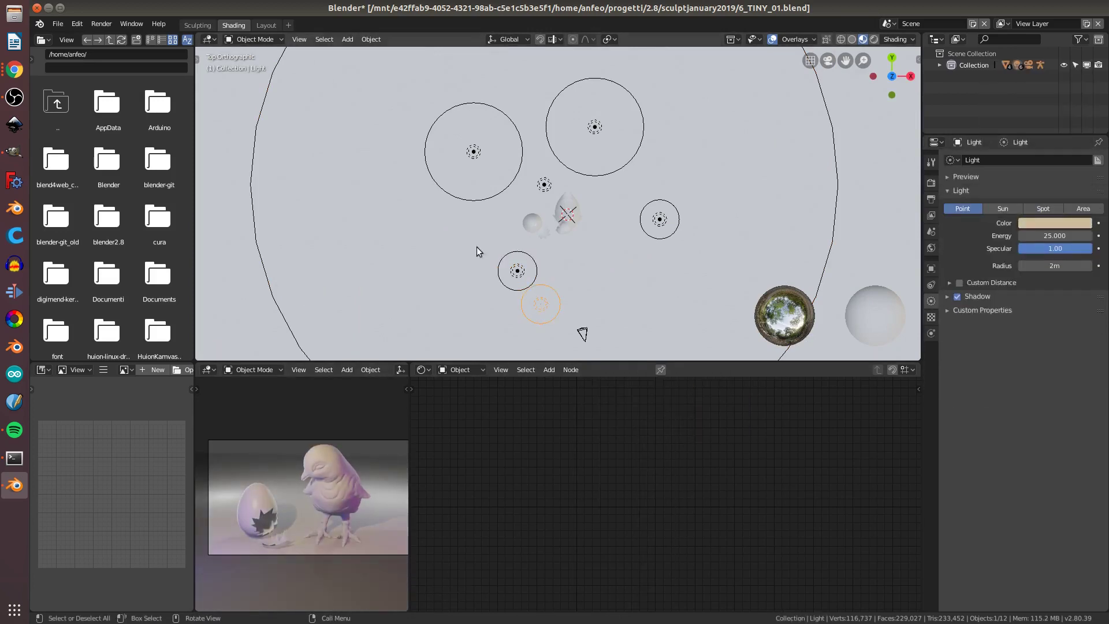
drag(583, 334, 583, 342)
click(932, 184)
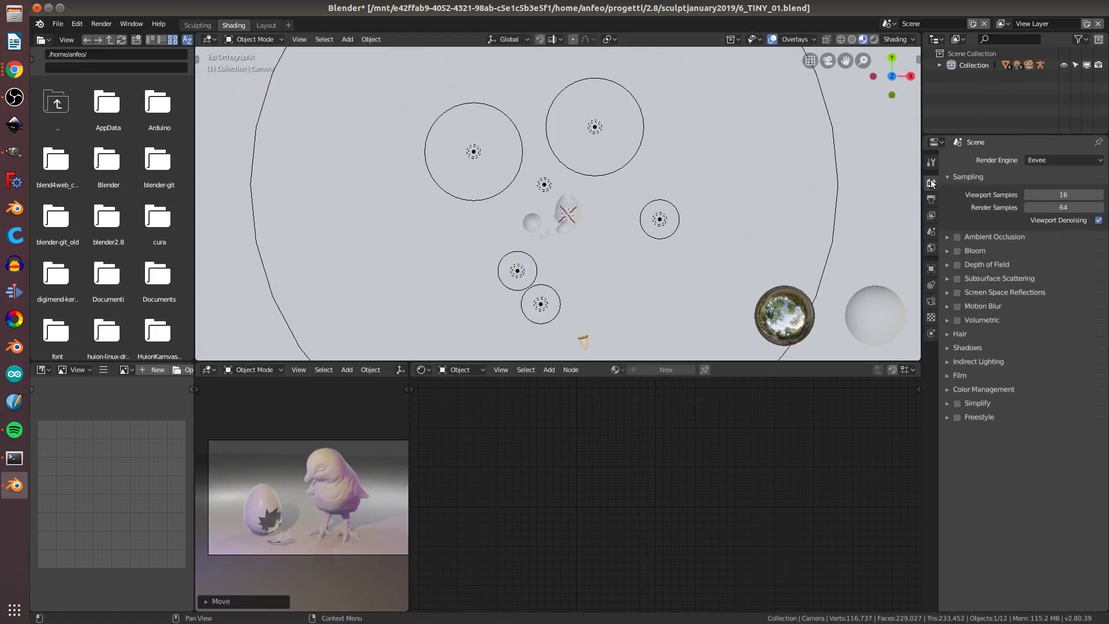
- Enable Ambient Occlusion and Bloom in the Eevee render settings
click(958, 251)
click(947, 250)
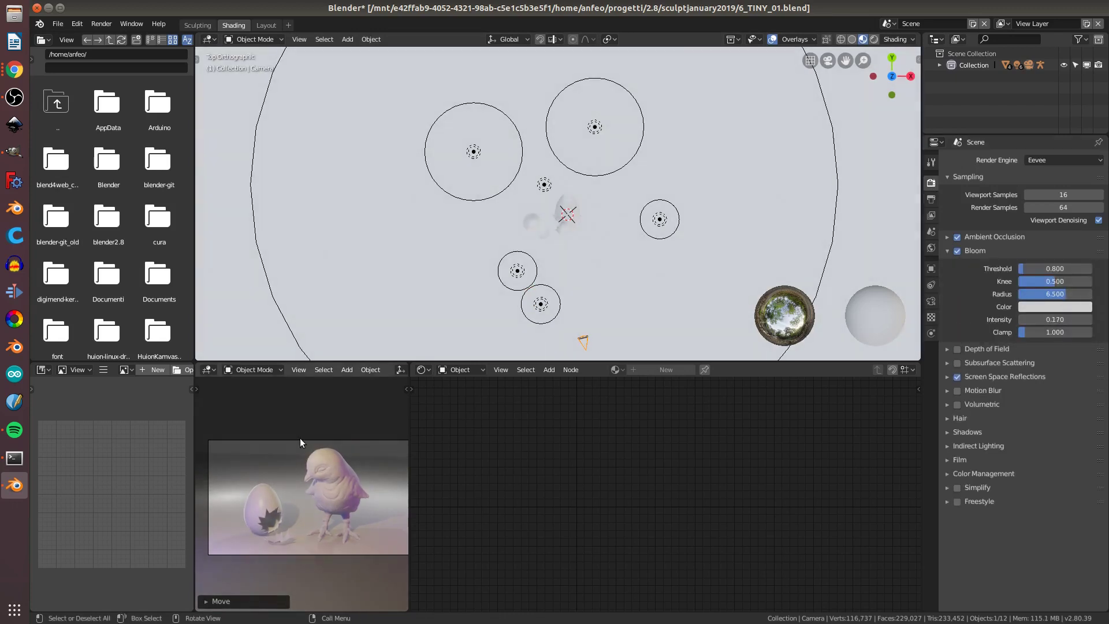
key(r)
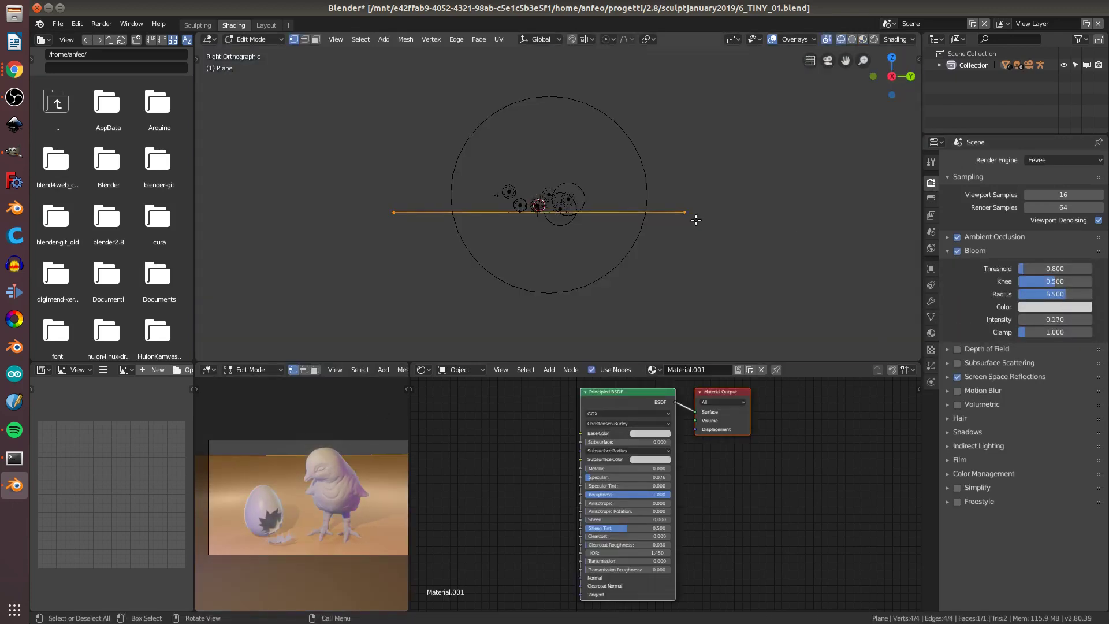
right_click(672, 227)
- Duplicate a point light to the right of the scene with a 2 m radius
click(544, 186)
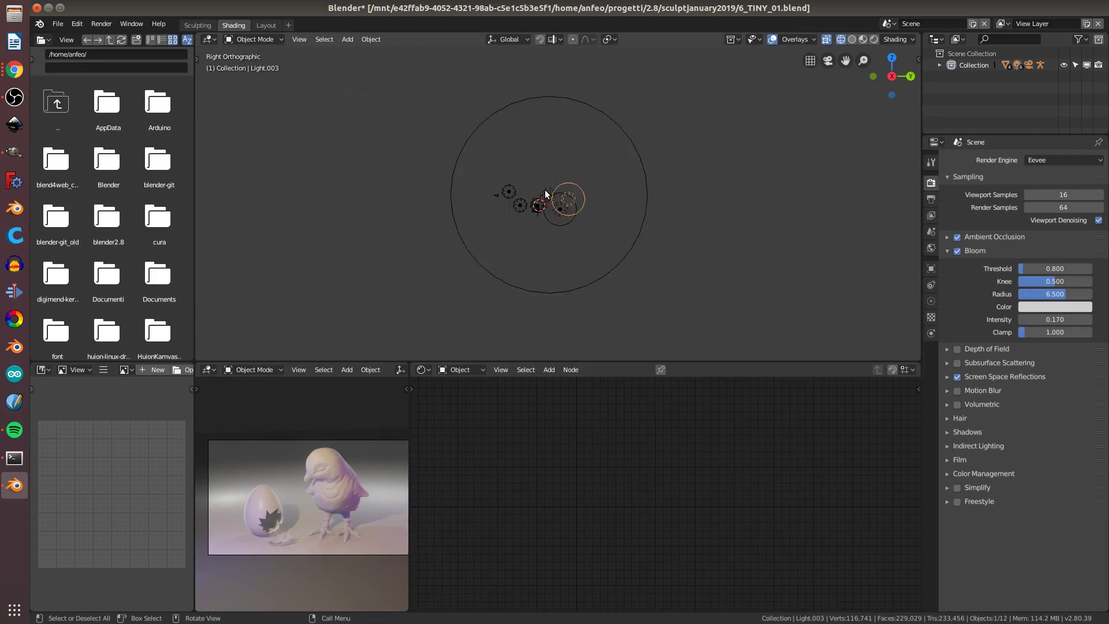
key(shift+d)
click(650, 166)
click(931, 301)
key(g)
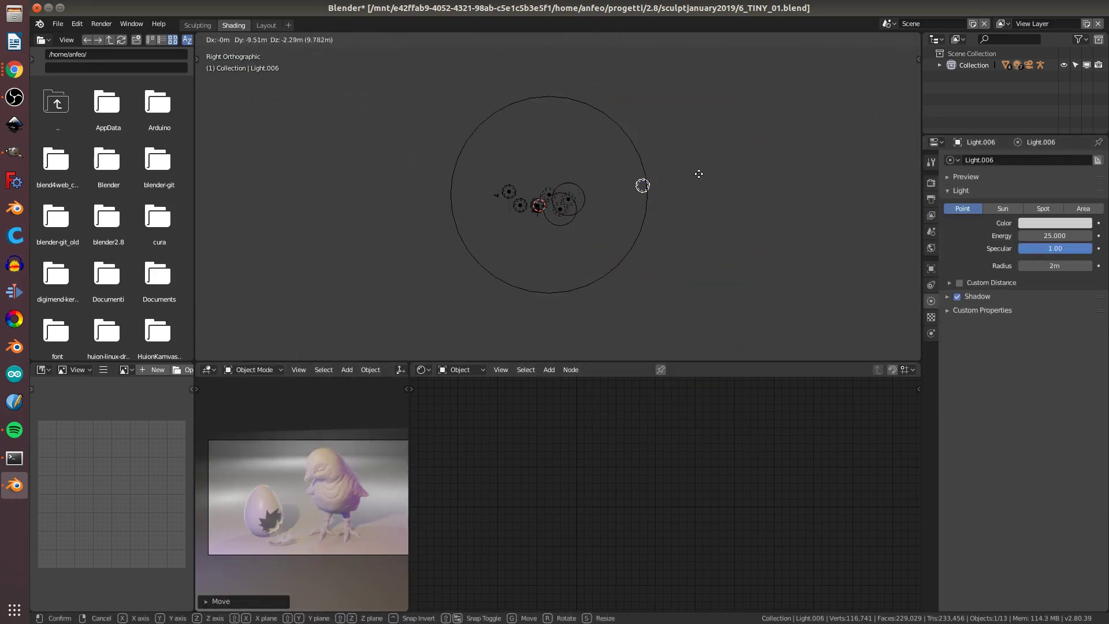
key(KP_7)
click(542, 168)
- Duplicate another point light and place it above the others
key(shift+d)
click(531, 133)
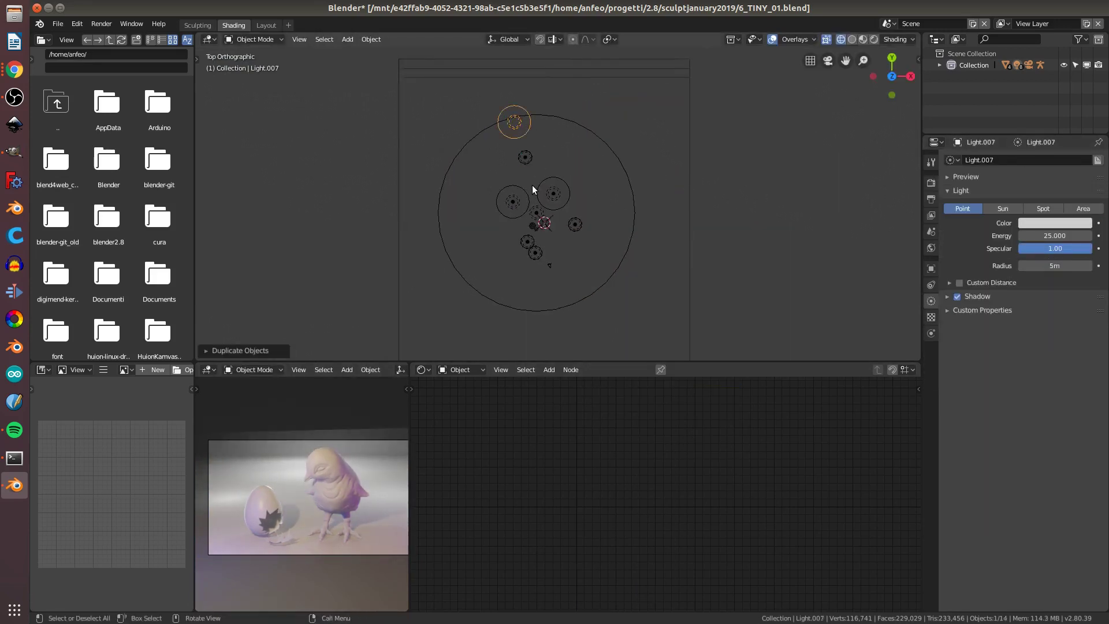
key(g)
click(539, 188)
- Select the egg, ground plane and chick armature, then rotate the chick slightly on its rig
click(332, 486)
click(260, 506)
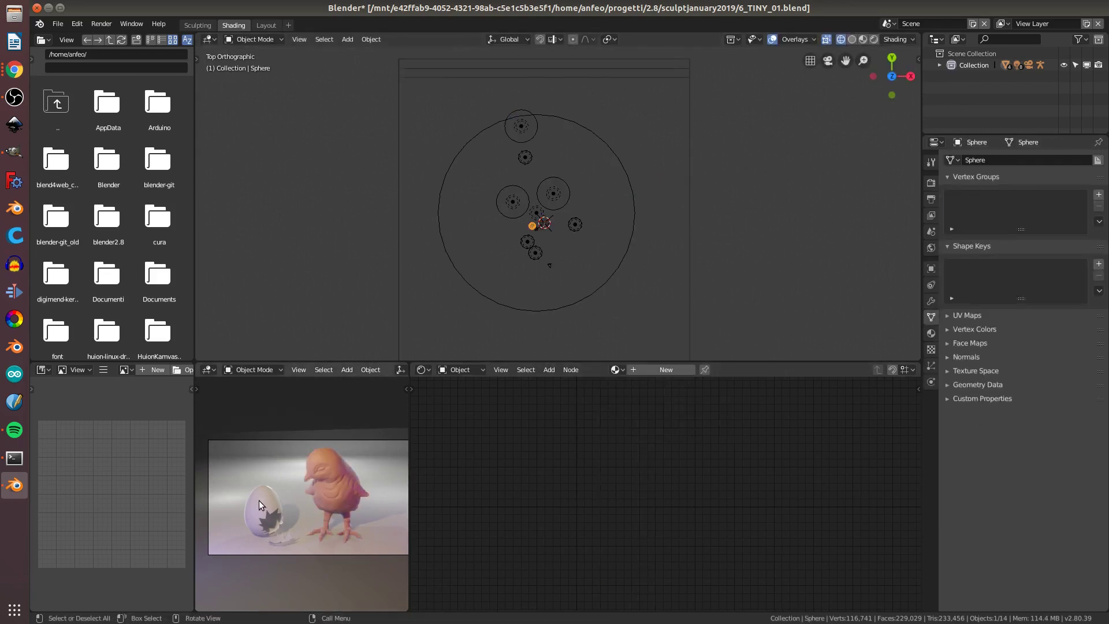
scroll(462, 311, up, 5)
alt+click(498, 306)
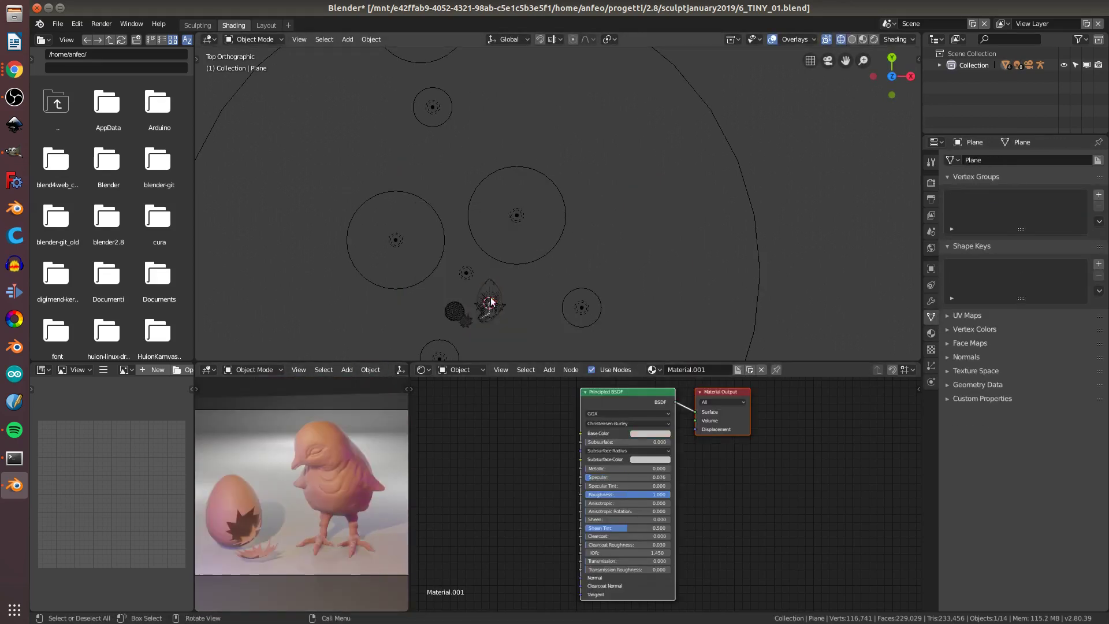
click(491, 302)
scroll(491, 302, up, 3)
key(r)
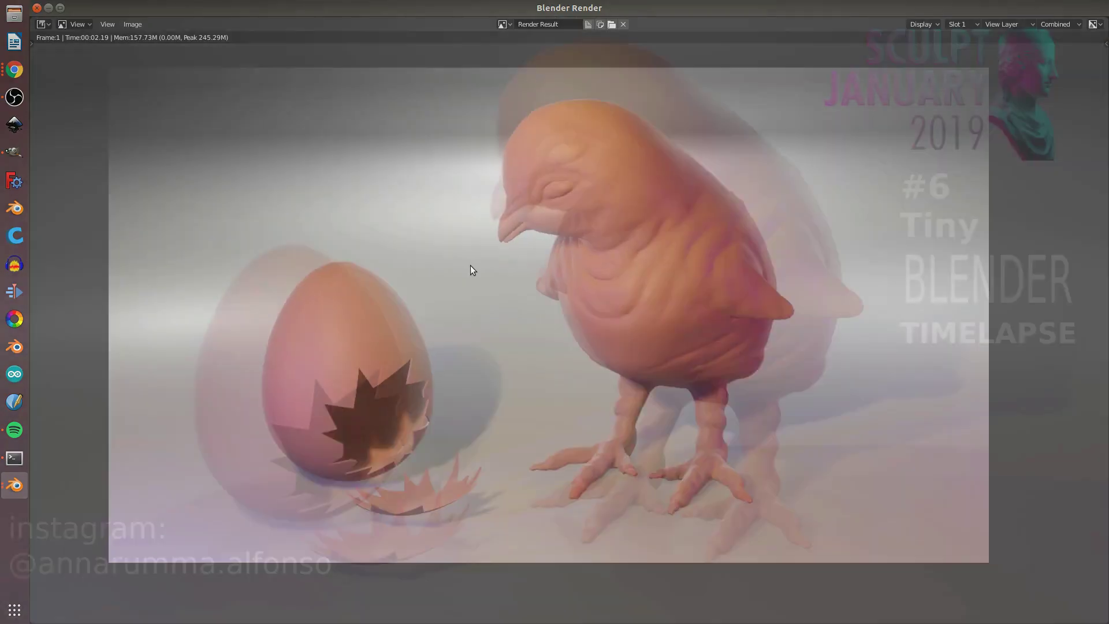